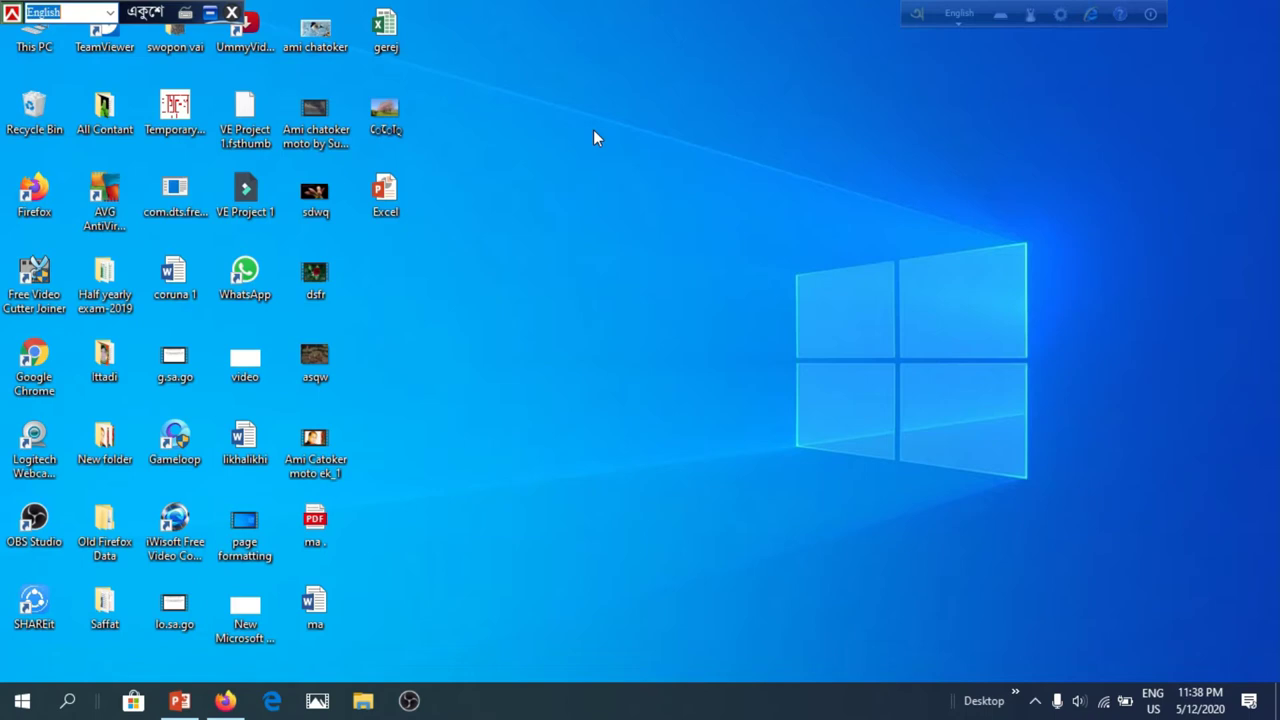
# Step: Create a new Microsoft Excel Worksheet file on the desktop from the right-click New menu
pyautogui.rightClick(660, 151)
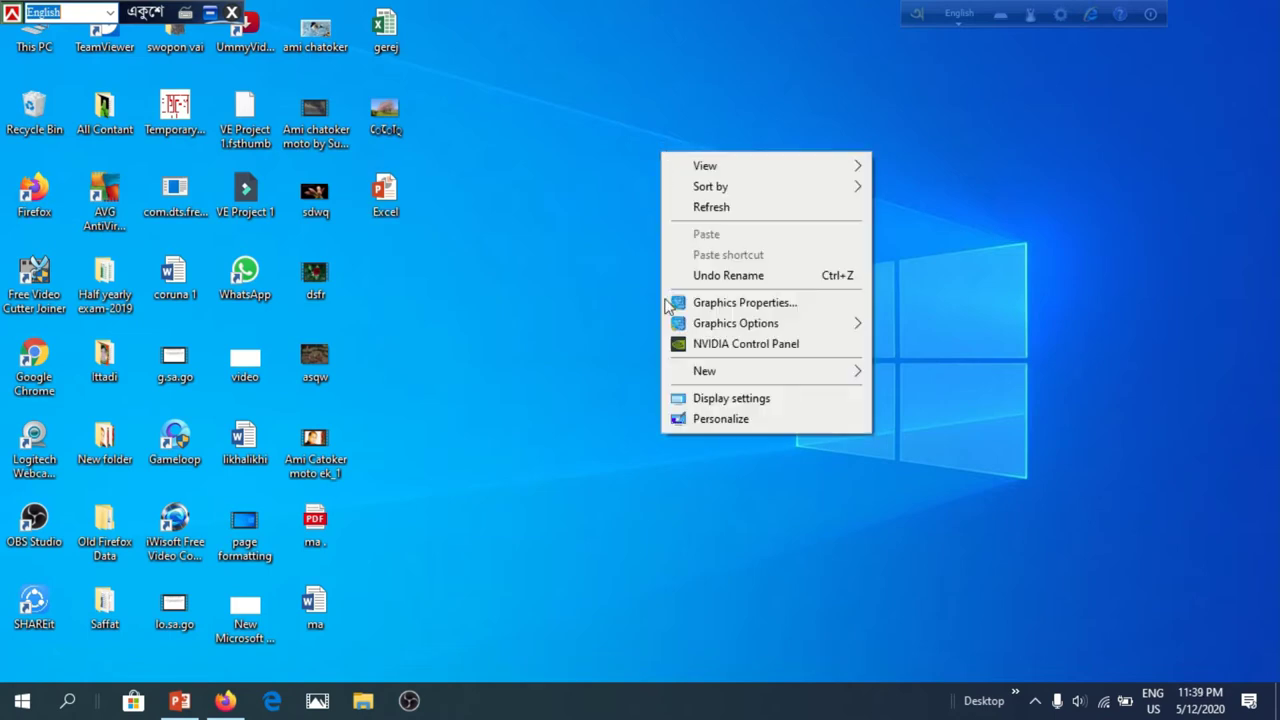
pyautogui.moveTo(714, 381)
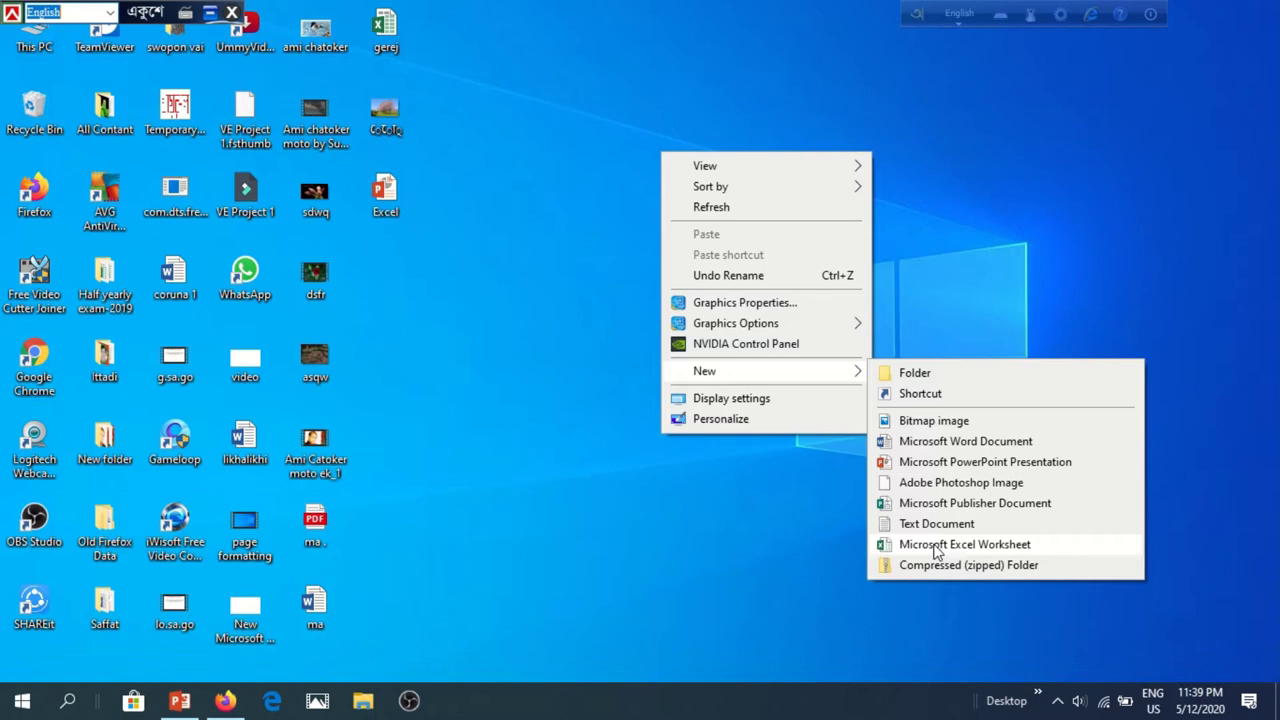
pyautogui.click(936, 545)
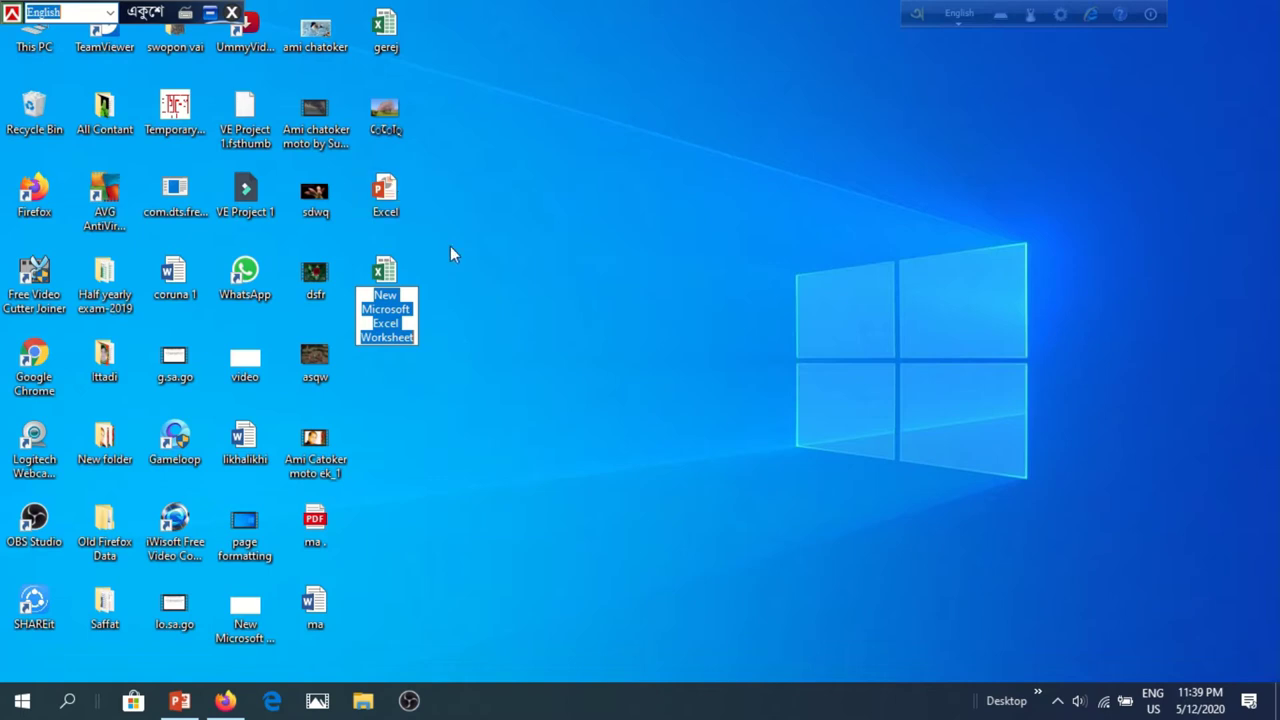
# Step: Rename the new desktop file to 'salary sheet' and open it in Excel
pyautogui.write('s')
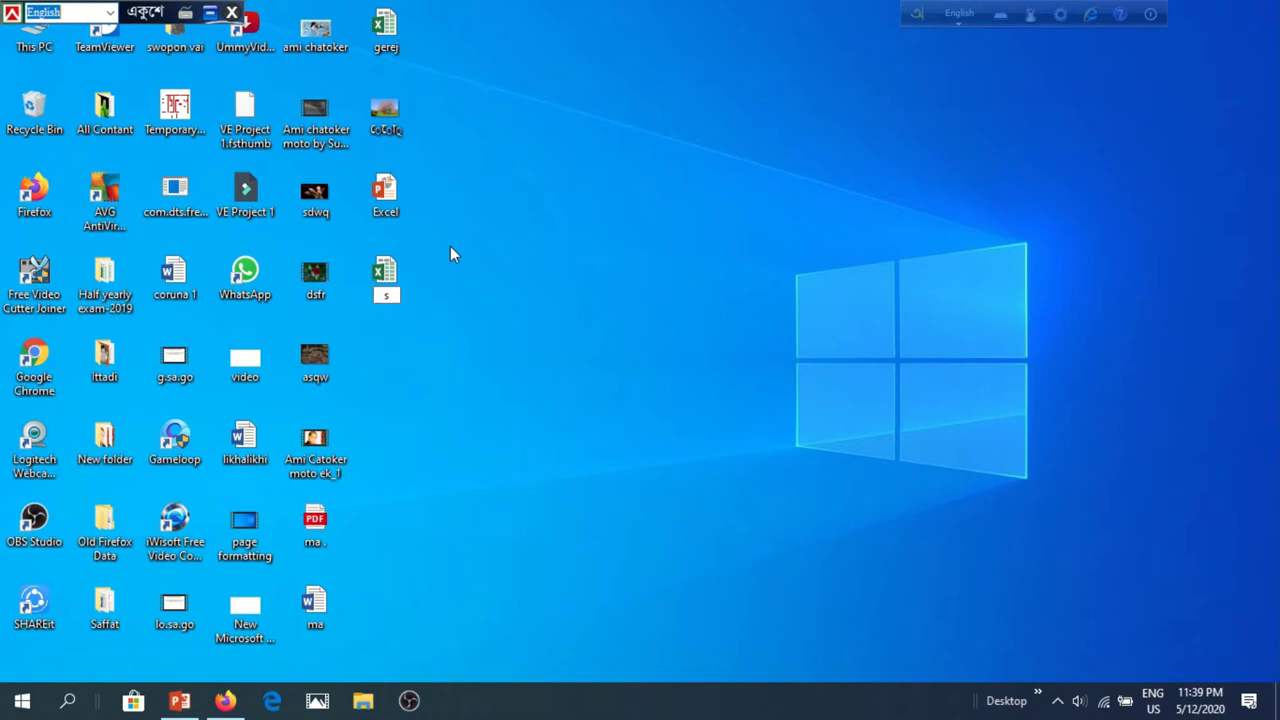
pyautogui.write('a')
pyautogui.write('lar')
pyautogui.write('i')
pyautogui.press('BackSpace')
pyautogui.write('y')
pyautogui.write('s')
pyautogui.write('h')
pyautogui.write('eet')
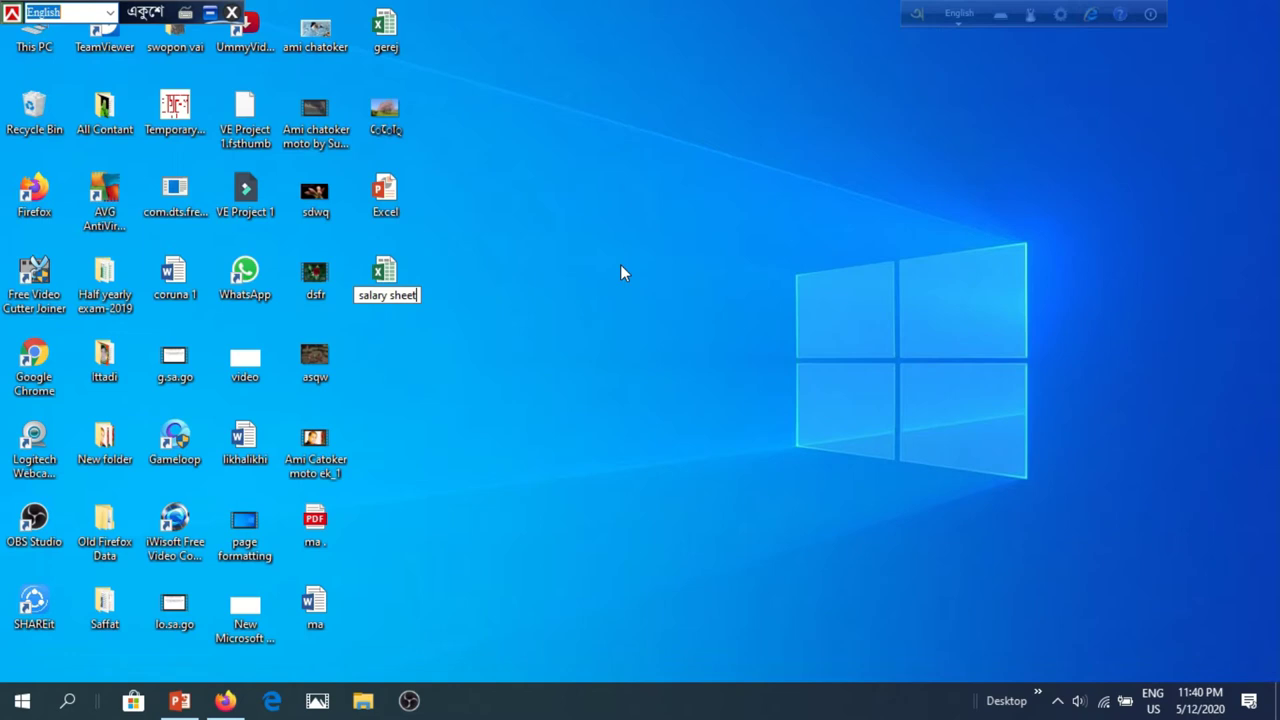
pyautogui.press('Return')
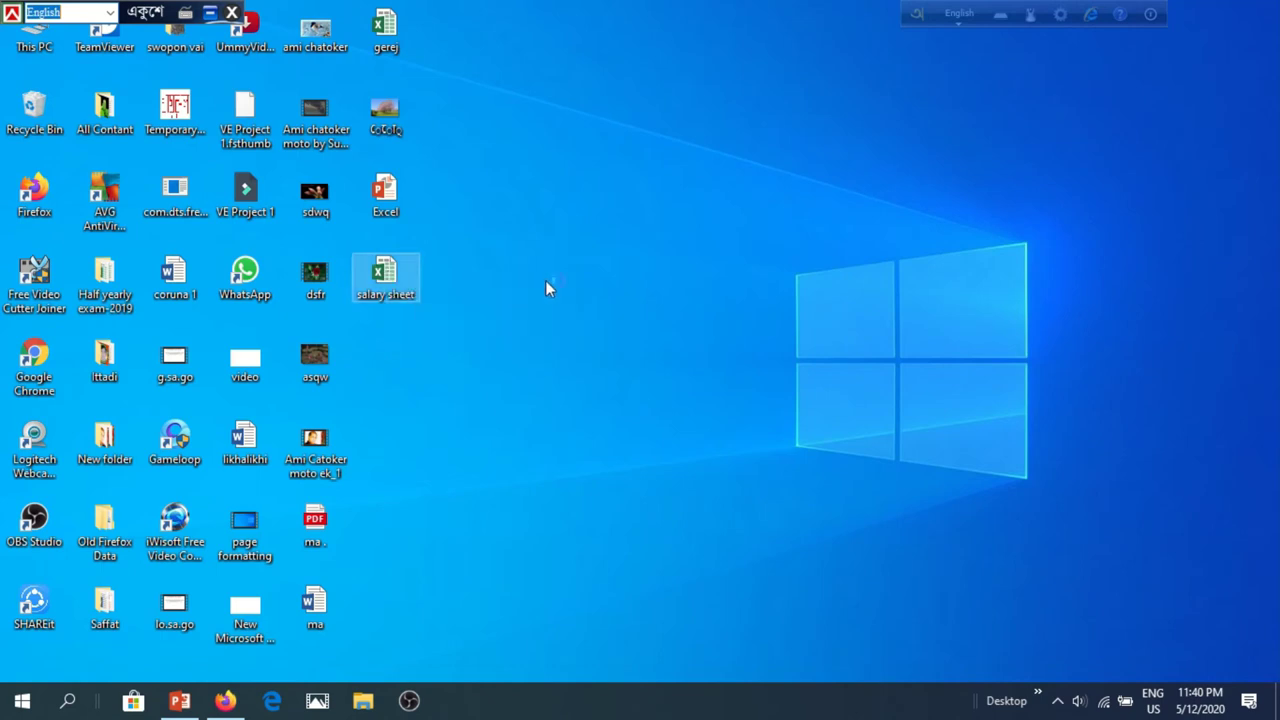
pyautogui.press('Return')
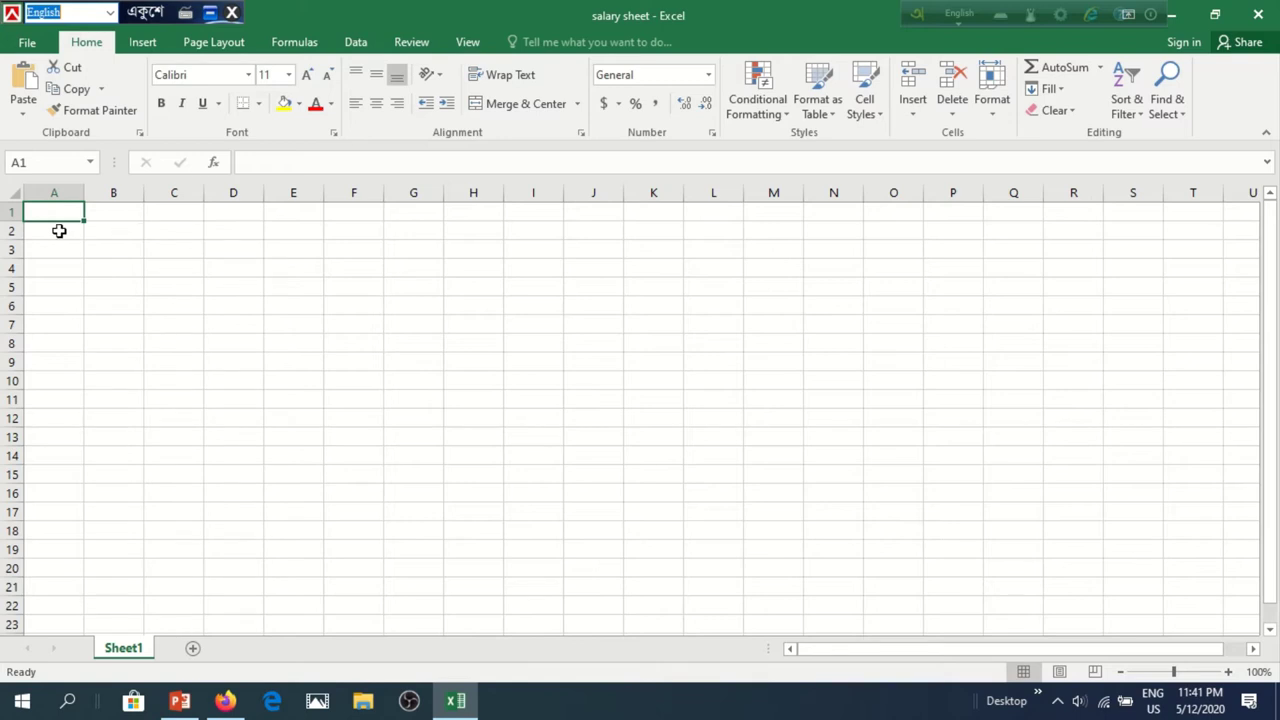
# Step: Select cells B2 through G2, then G4, on the blank Sheet1
pyautogui.click(121, 230)
pyautogui.click(163, 235)
pyautogui.click(226, 235)
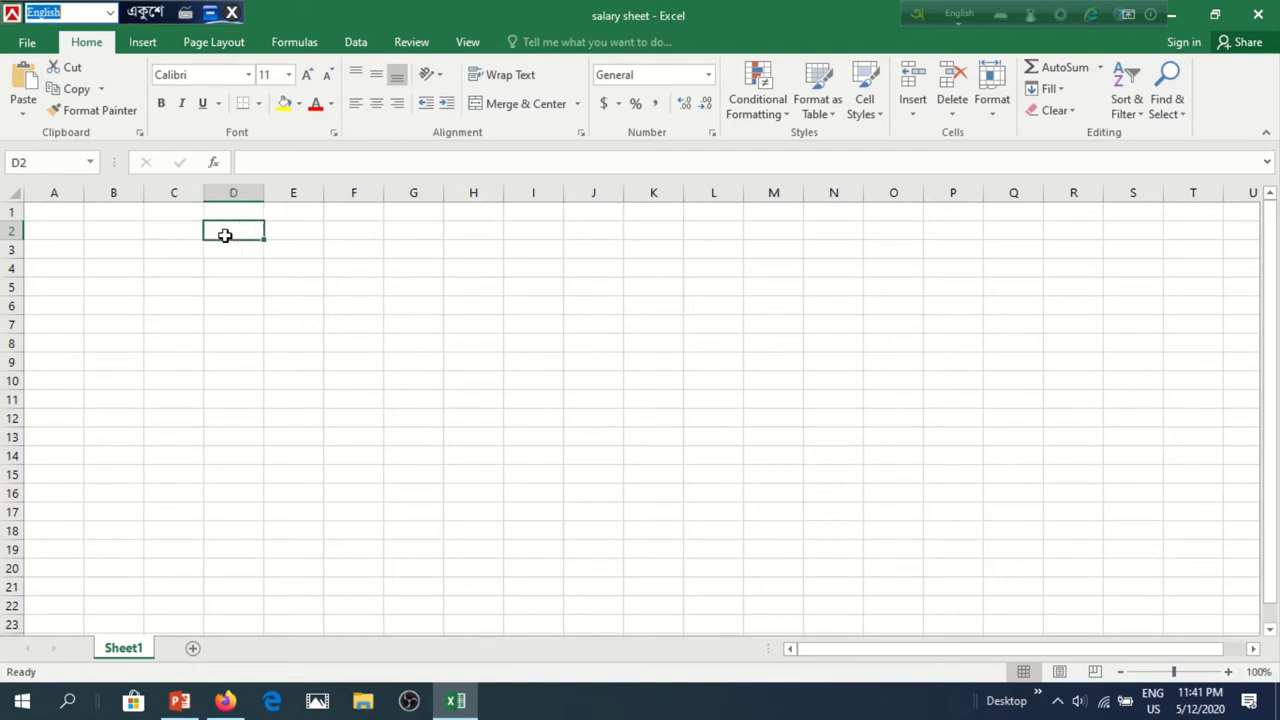
pyautogui.click(310, 228)
pyautogui.click(352, 231)
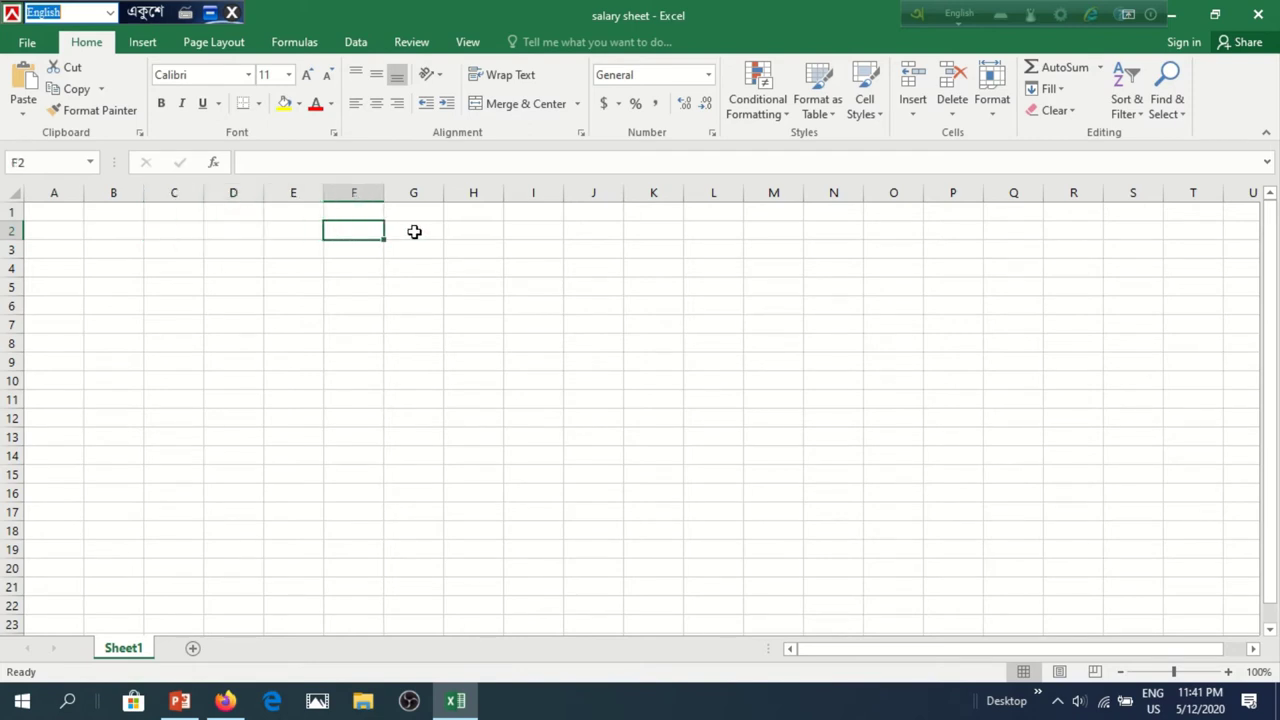
pyautogui.click(414, 231)
pyautogui.click(407, 264)
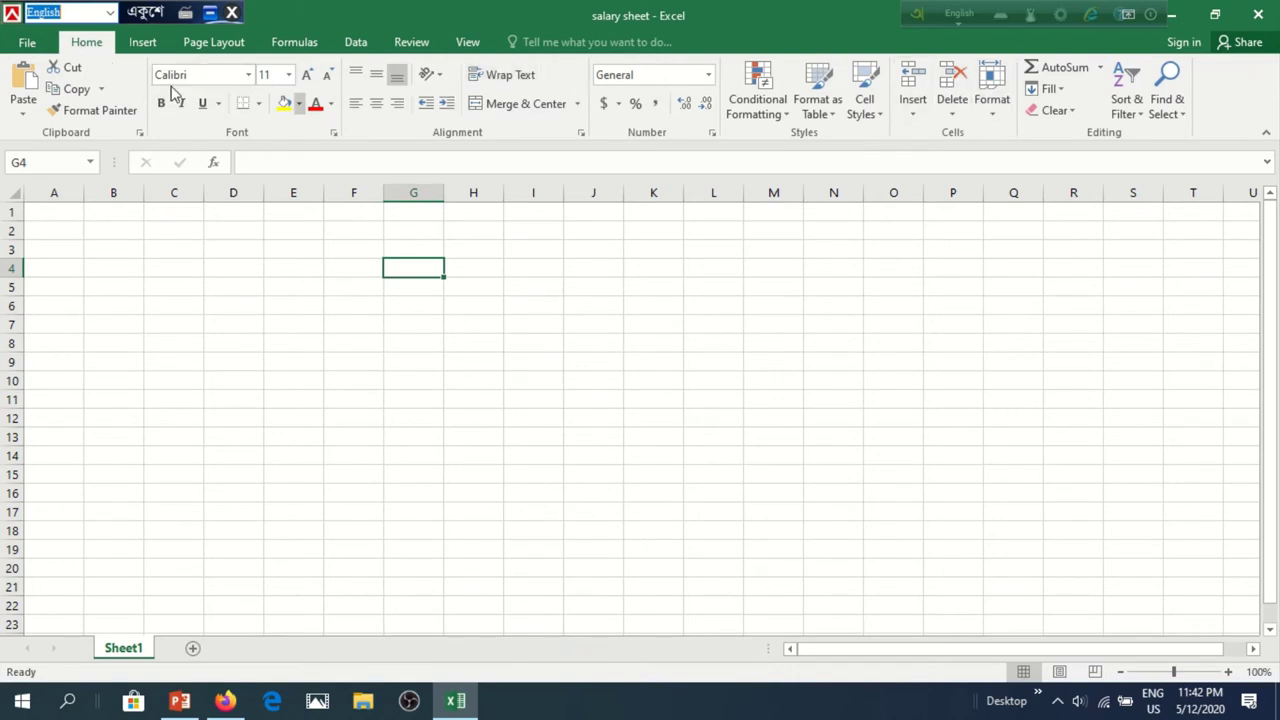
# Step: Look through the Insert and Page Layout ribbons, select cell E3, then show the View ribbon
pyautogui.click(140, 45)
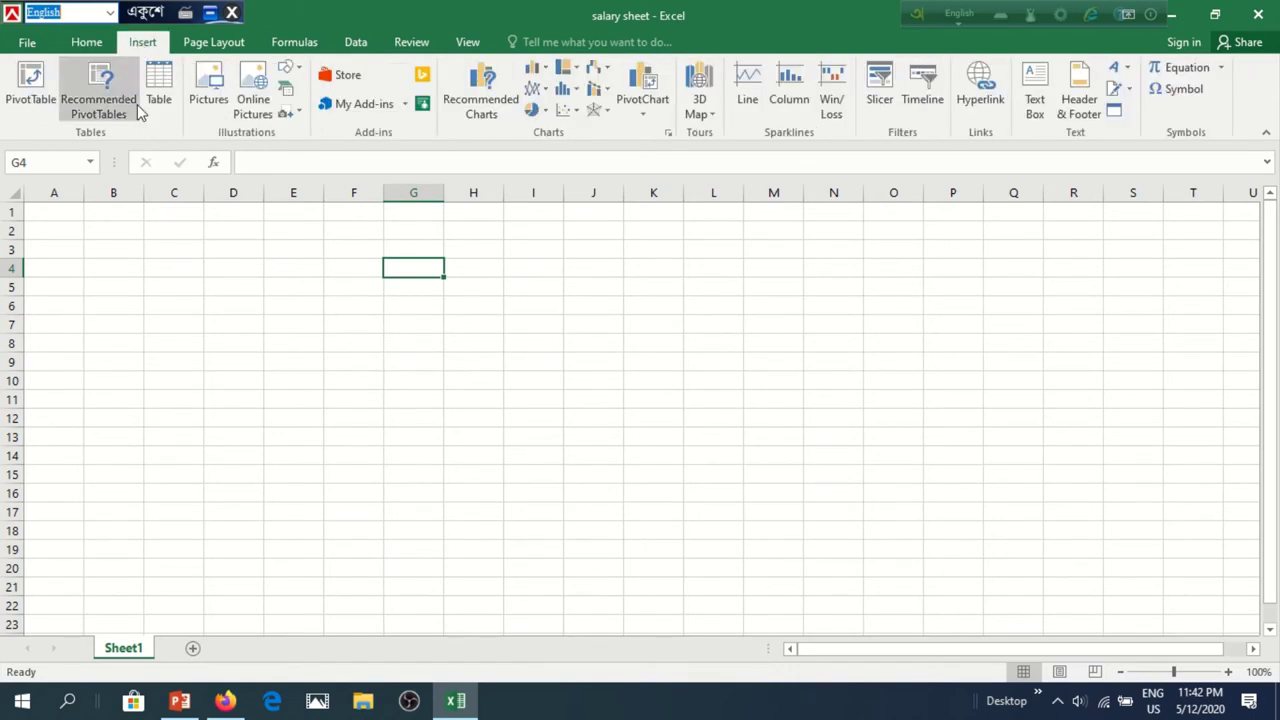
pyautogui.click(213, 45)
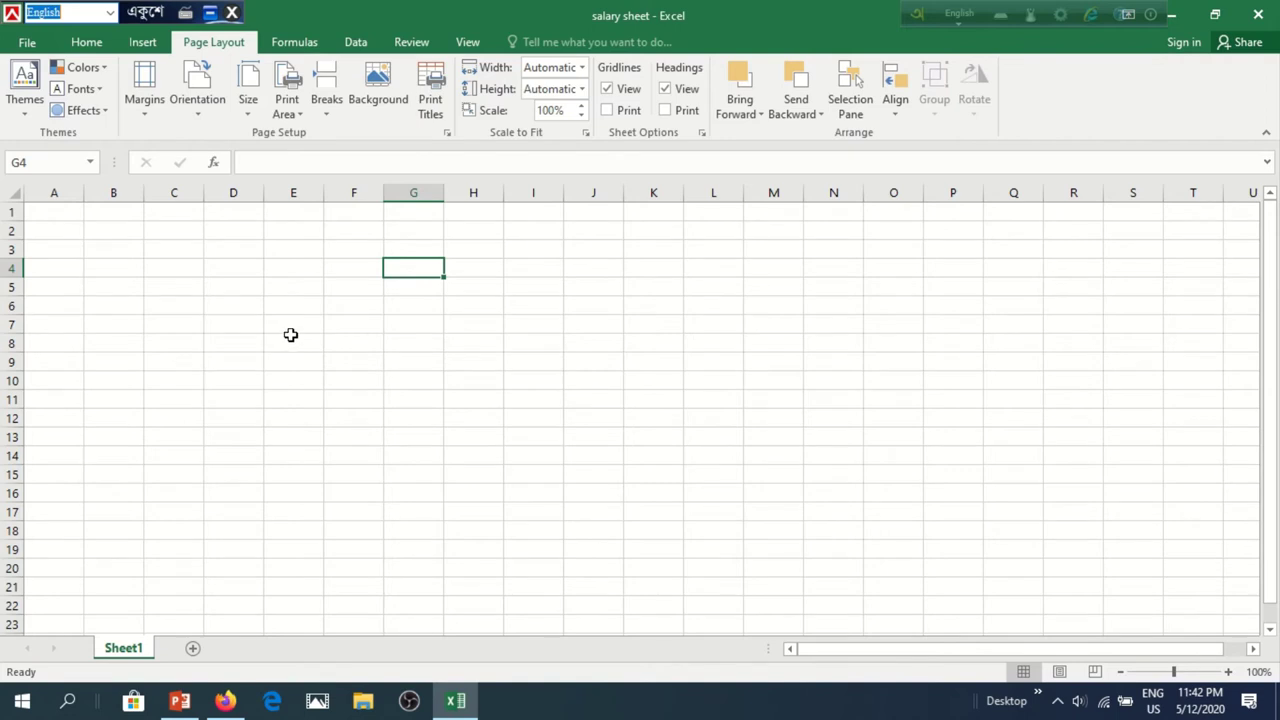
pyautogui.click(294, 249)
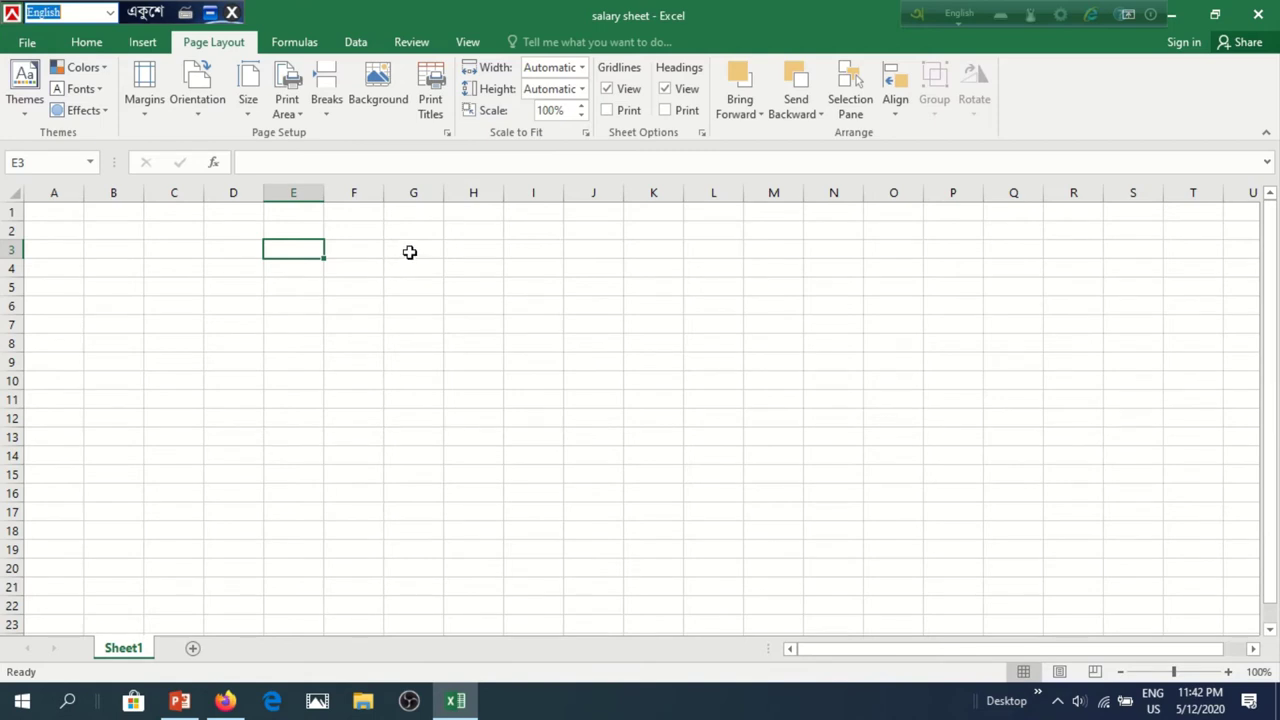
pyautogui.click(467, 44)
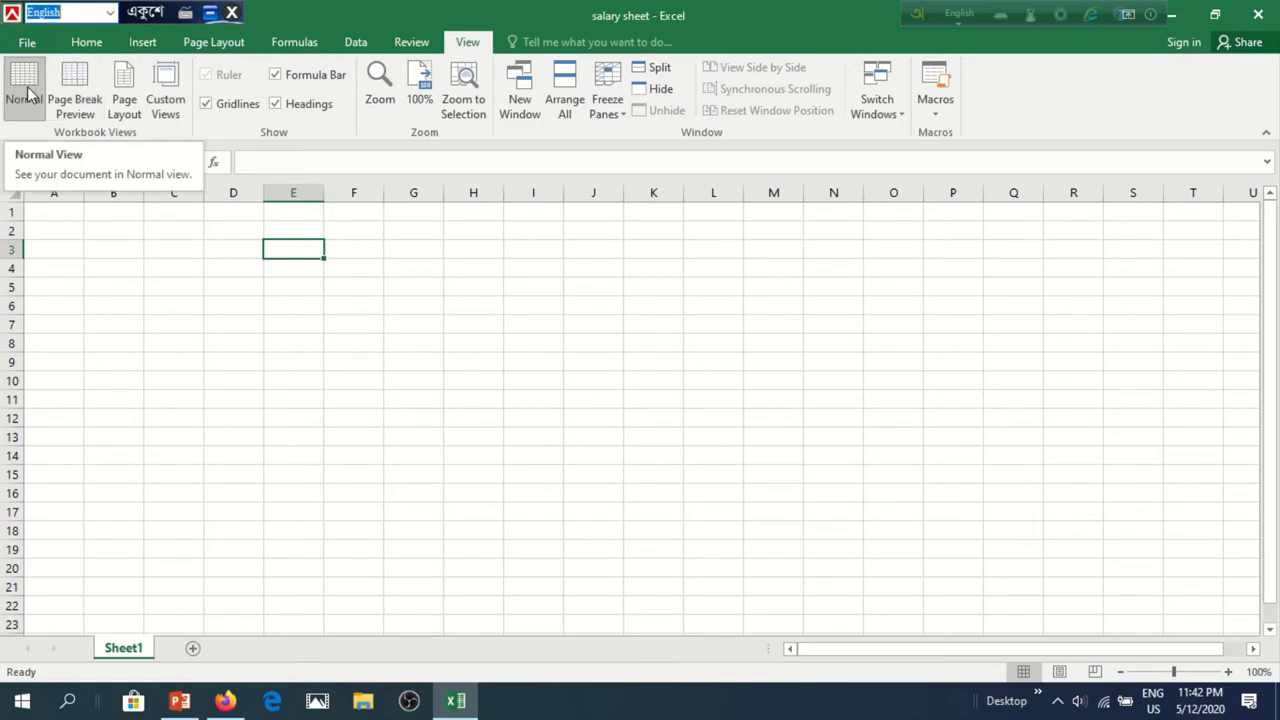
# Step: Switch Sheet1 to Page Layout view and scroll to check the printed-page layout
pyautogui.click(125, 86)
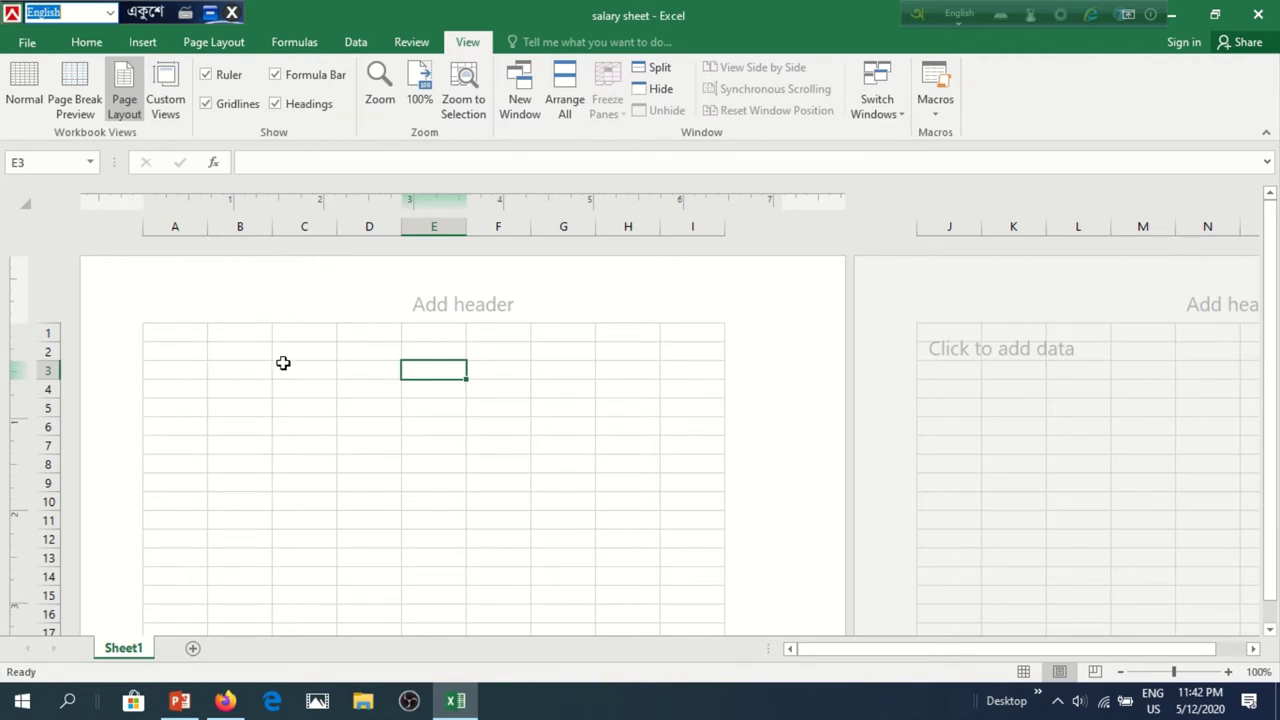
pyautogui.scroll(-5, 283, 363)
pyautogui.scroll(5, 283, 363)
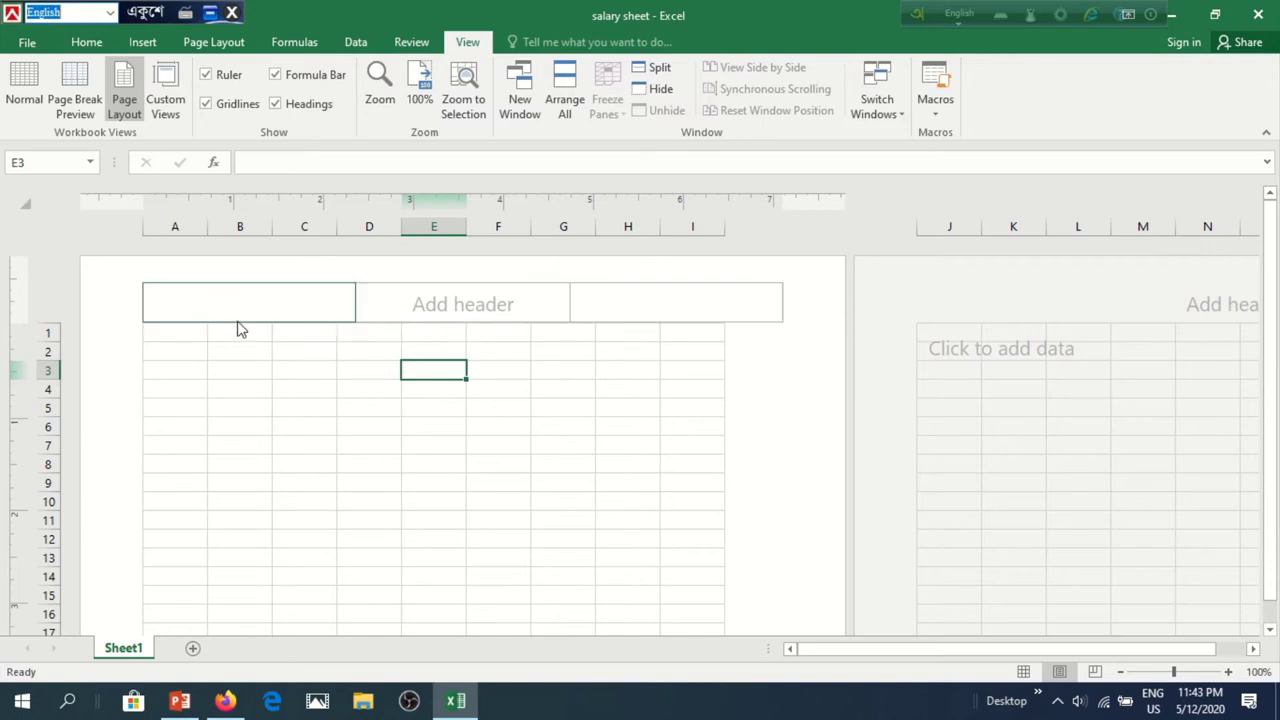
pyautogui.click(212, 47)
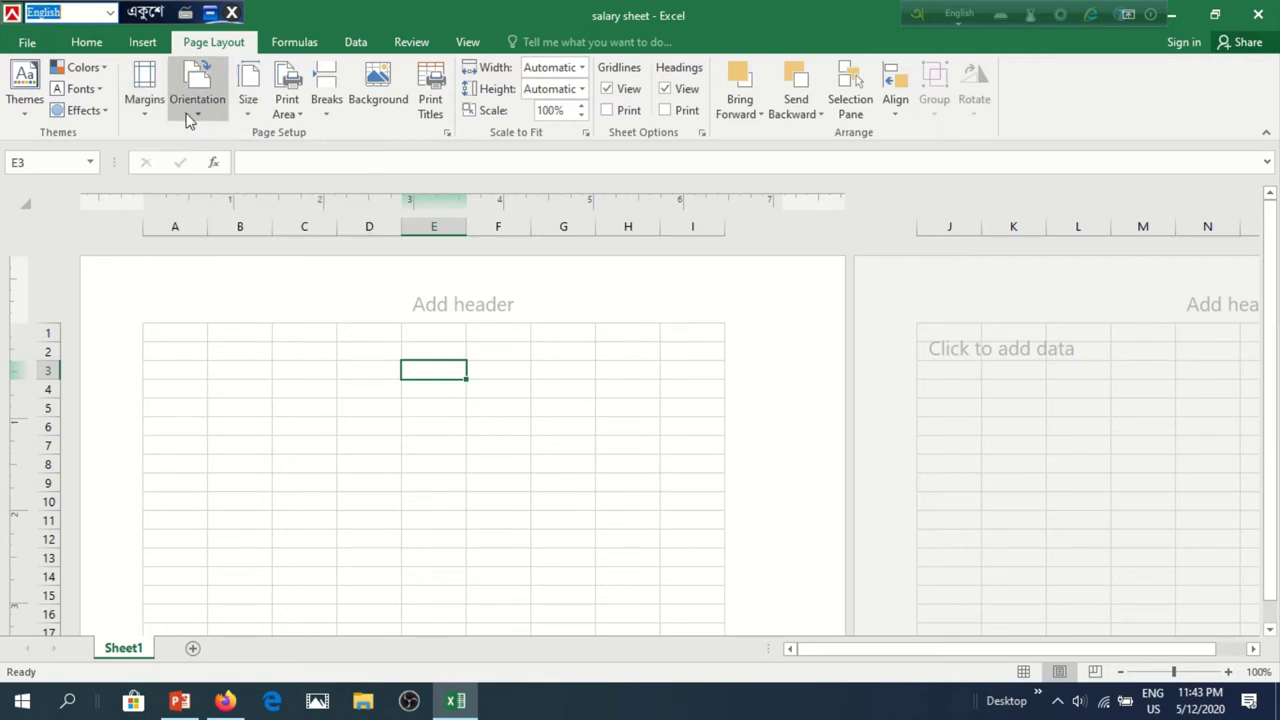
# Step: Set the sheet's paper size to Legal (8.5" x 14")
pyautogui.click(249, 120)
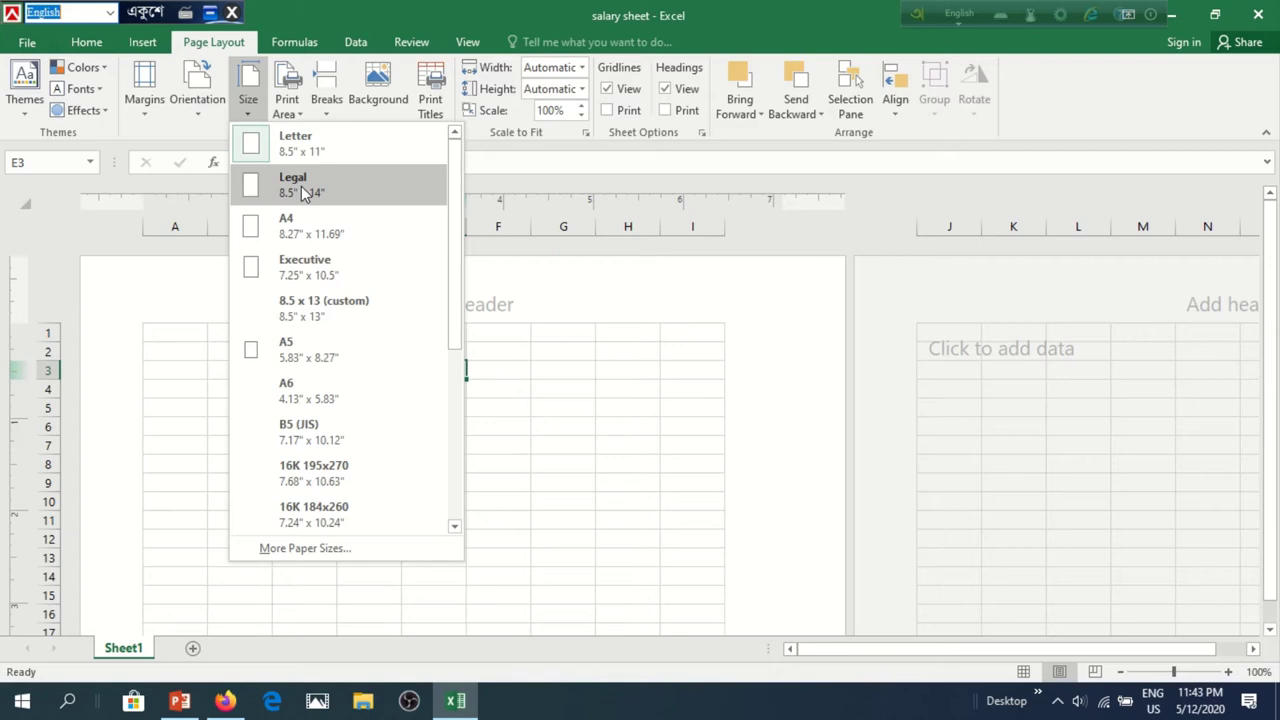
pyautogui.click(304, 192)
pyautogui.click(322, 188)
pyautogui.click(311, 192)
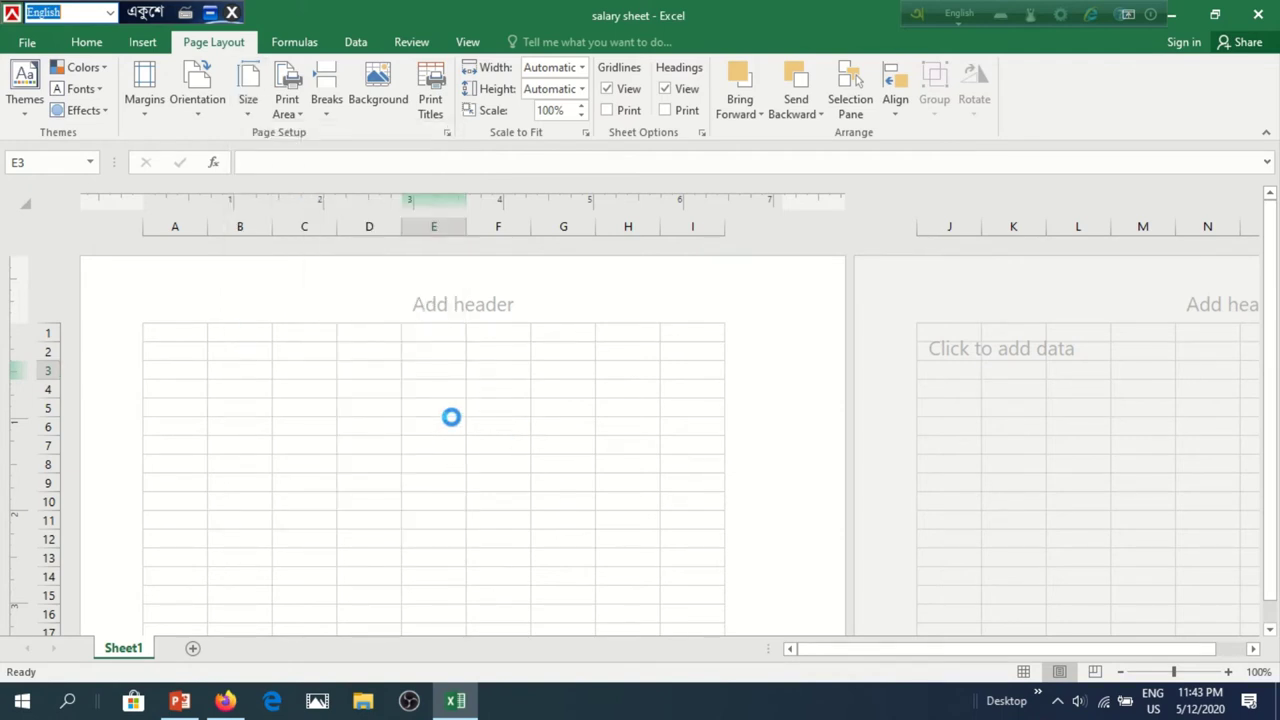
pyautogui.scroll(-3, 421, 408)
pyautogui.scroll(-1, 421, 408)
pyautogui.scroll(-3, 418, 408)
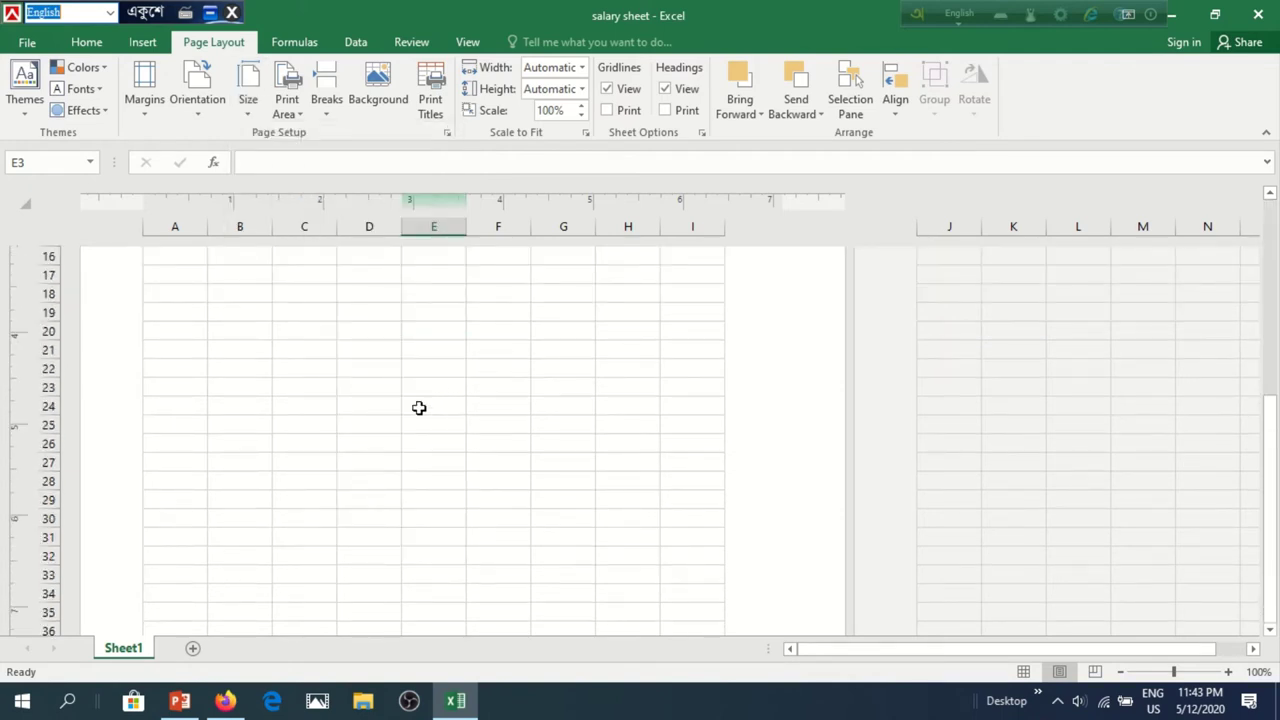
pyautogui.scroll(7, 418, 405)
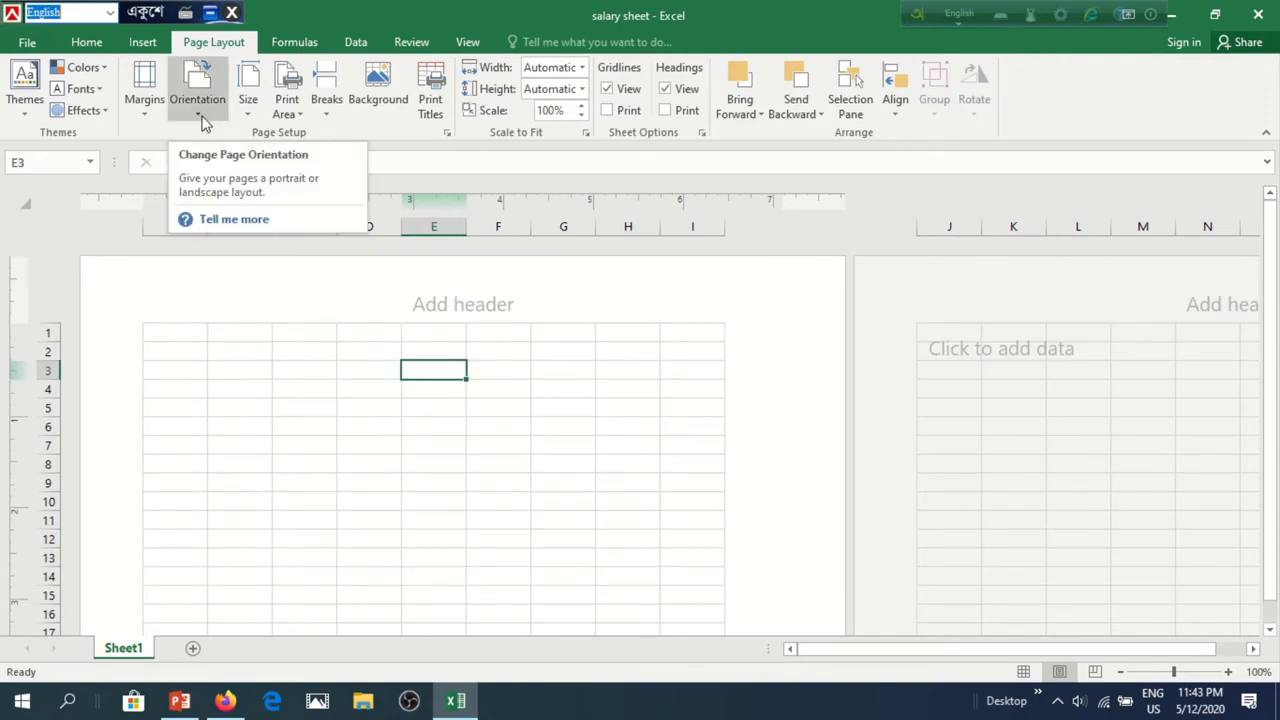
# Step: Change the page orientation to Landscape
pyautogui.click(201, 120)
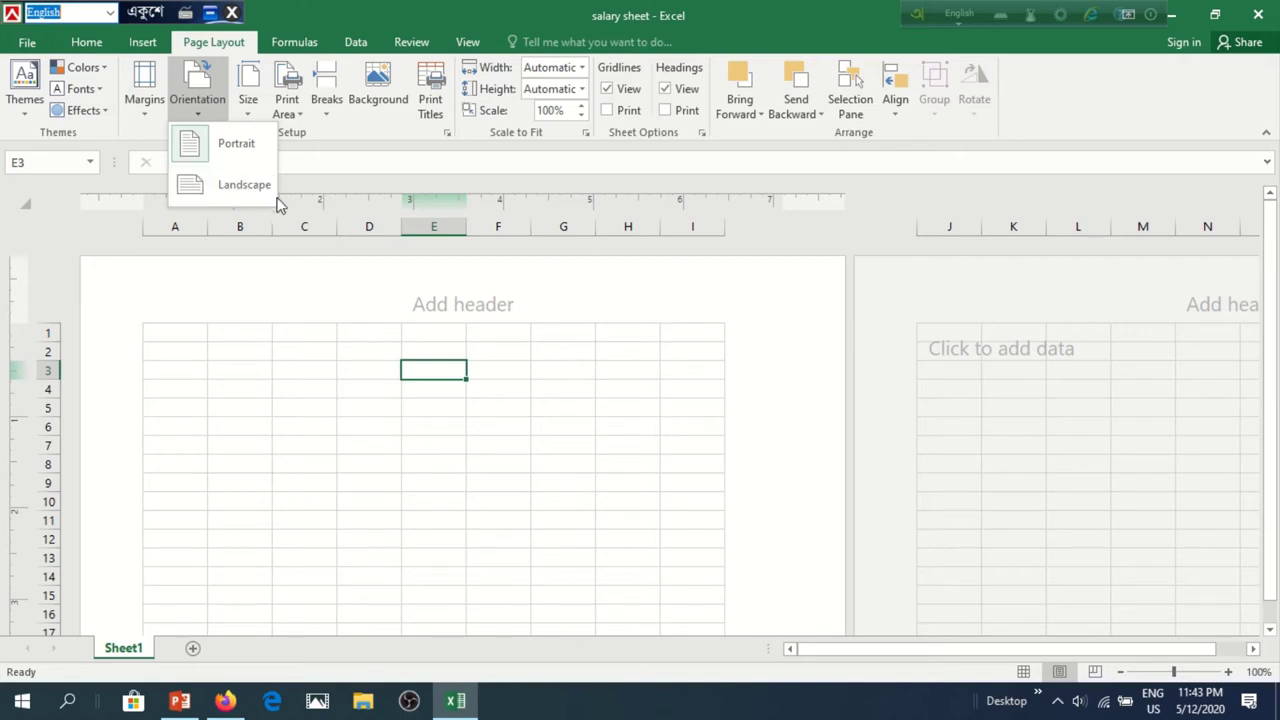
pyautogui.click(228, 188)
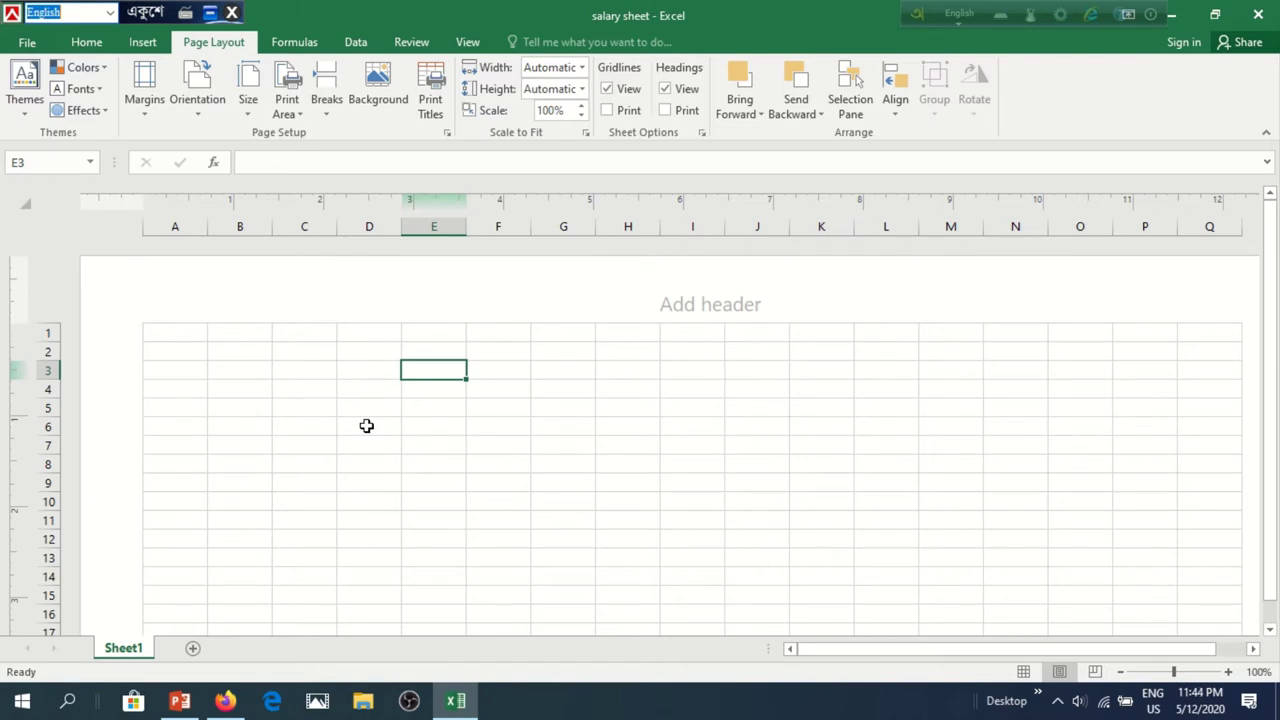
pyautogui.scroll(-3, 513, 452)
pyautogui.scroll(3, 516, 450)
# Step: Apply custom margins: top/bottom 0.5, left/right 0.2, header/footer 0.05
pyautogui.click(148, 115)
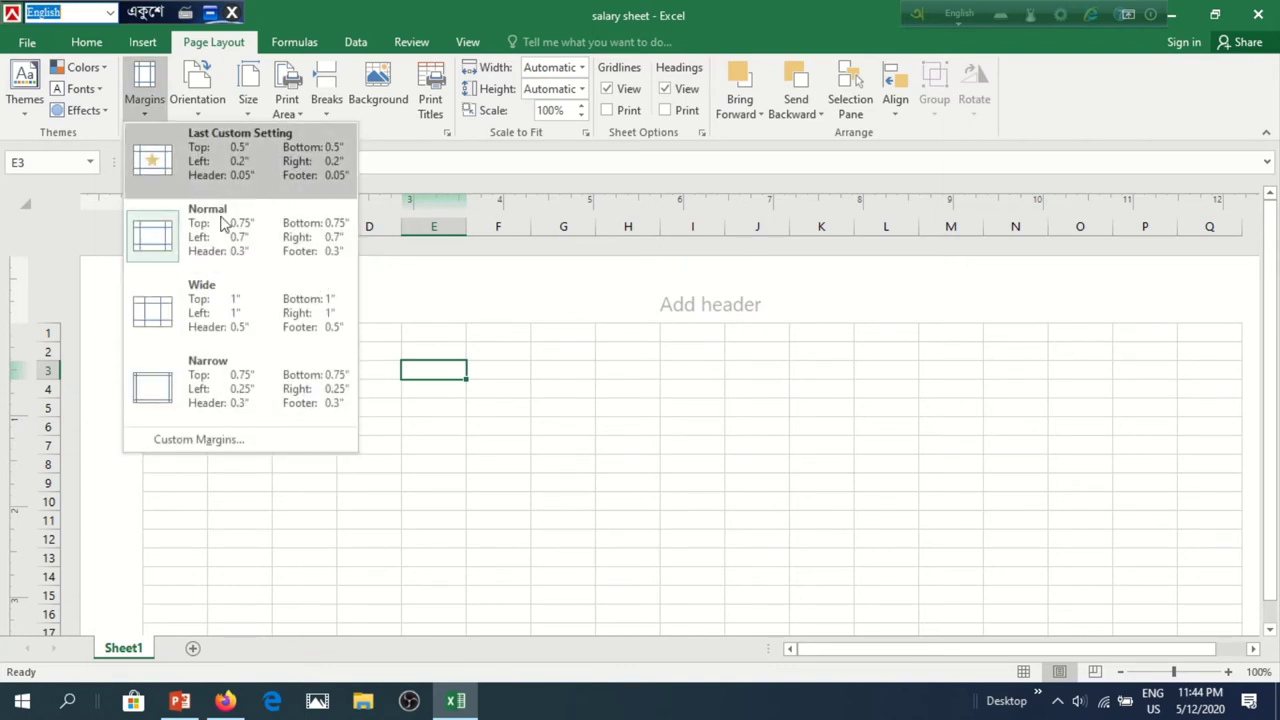
pyautogui.click(199, 441)
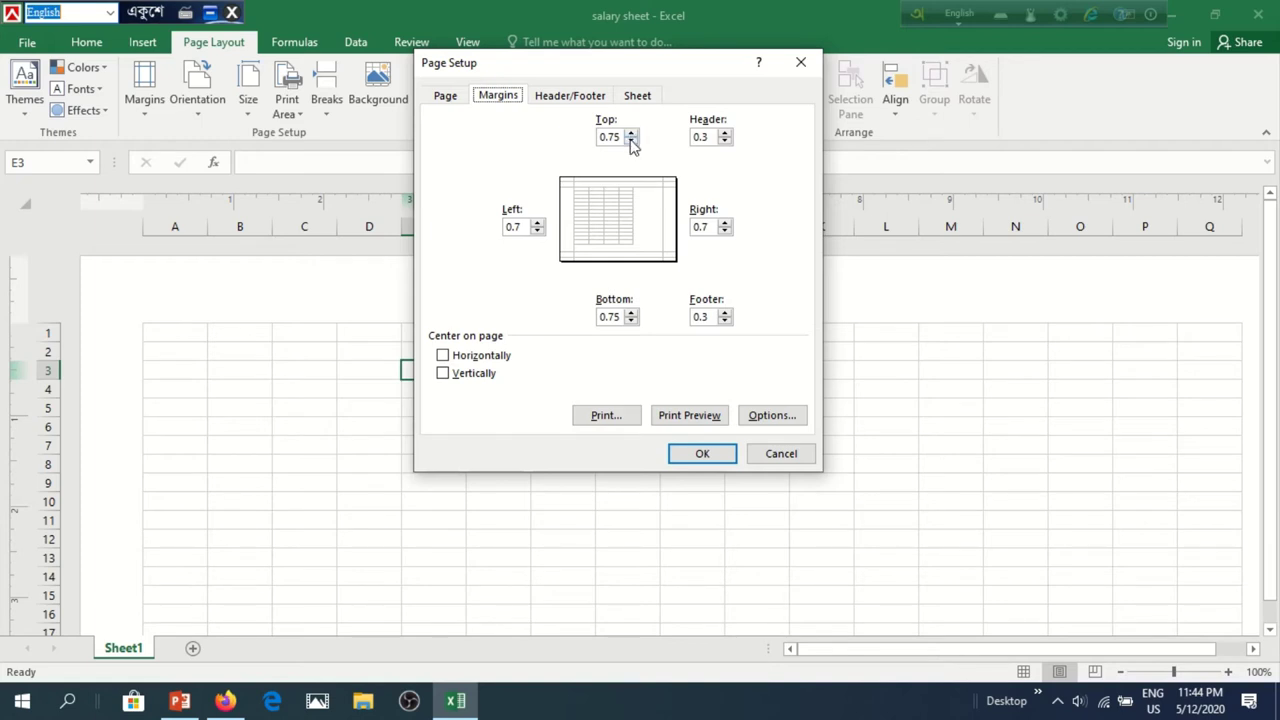
pyautogui.click(631, 142)
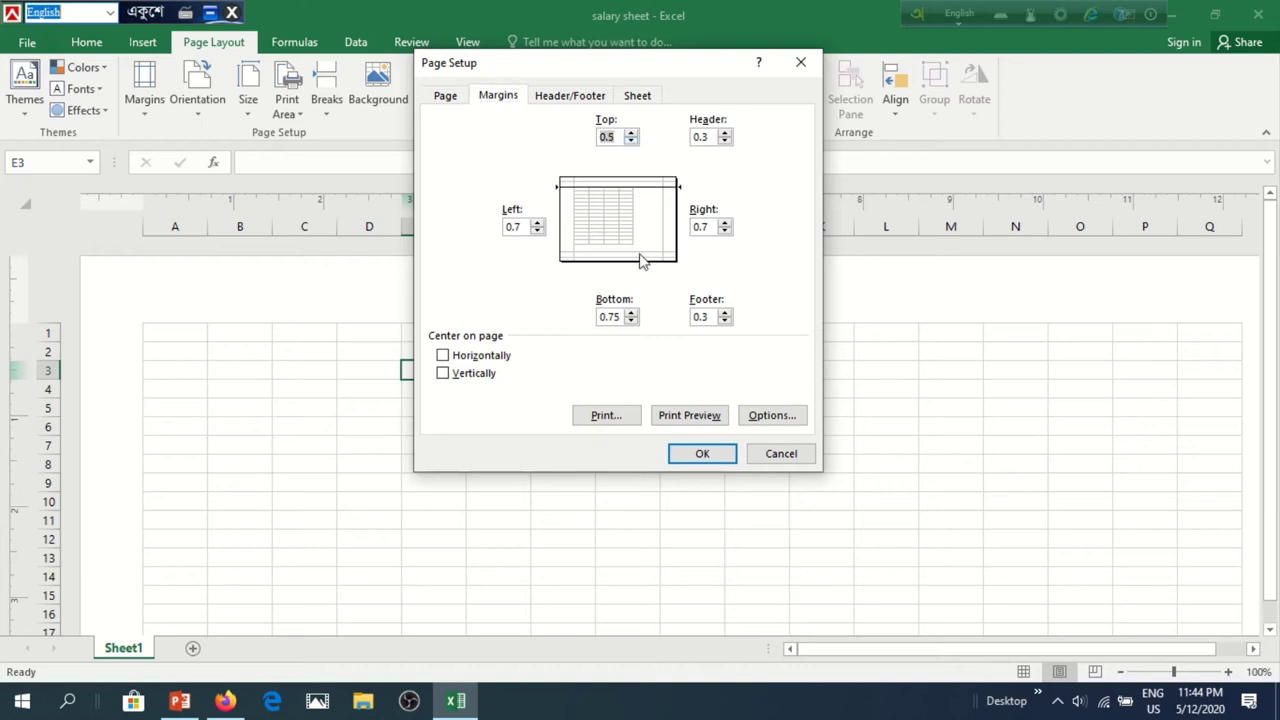
pyautogui.click(631, 321)
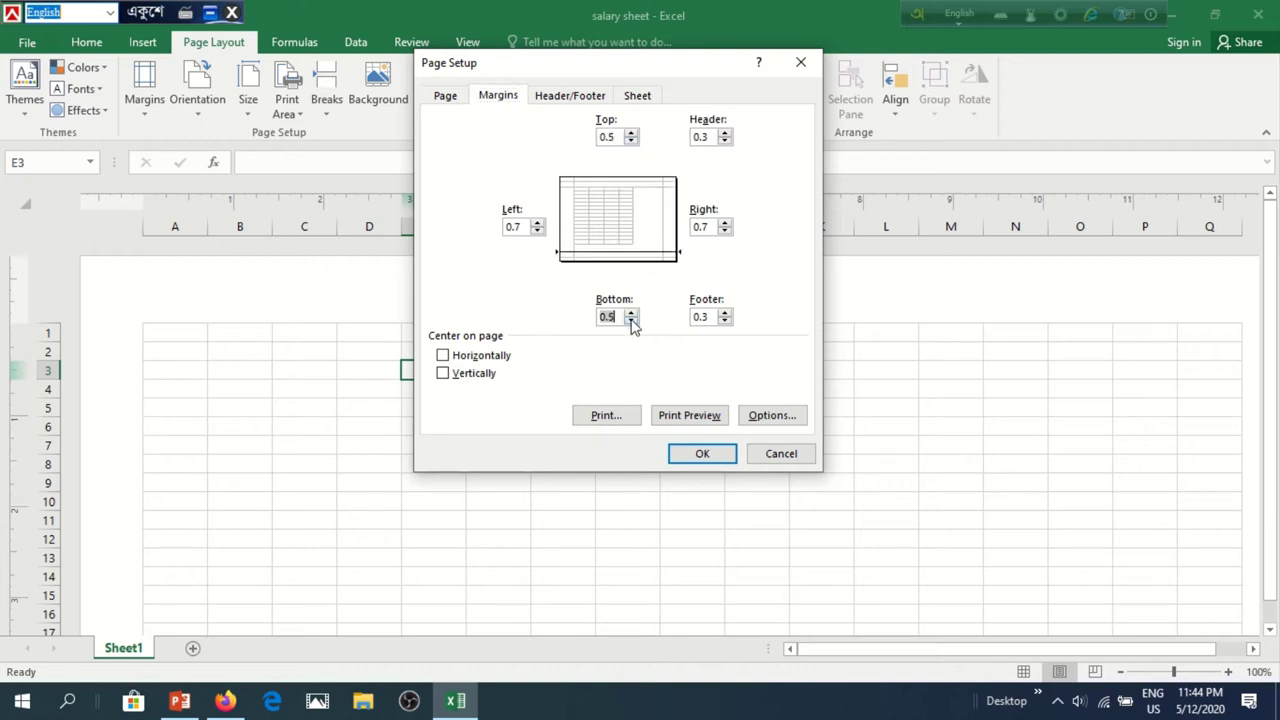
pyautogui.doubleClick(537, 231)
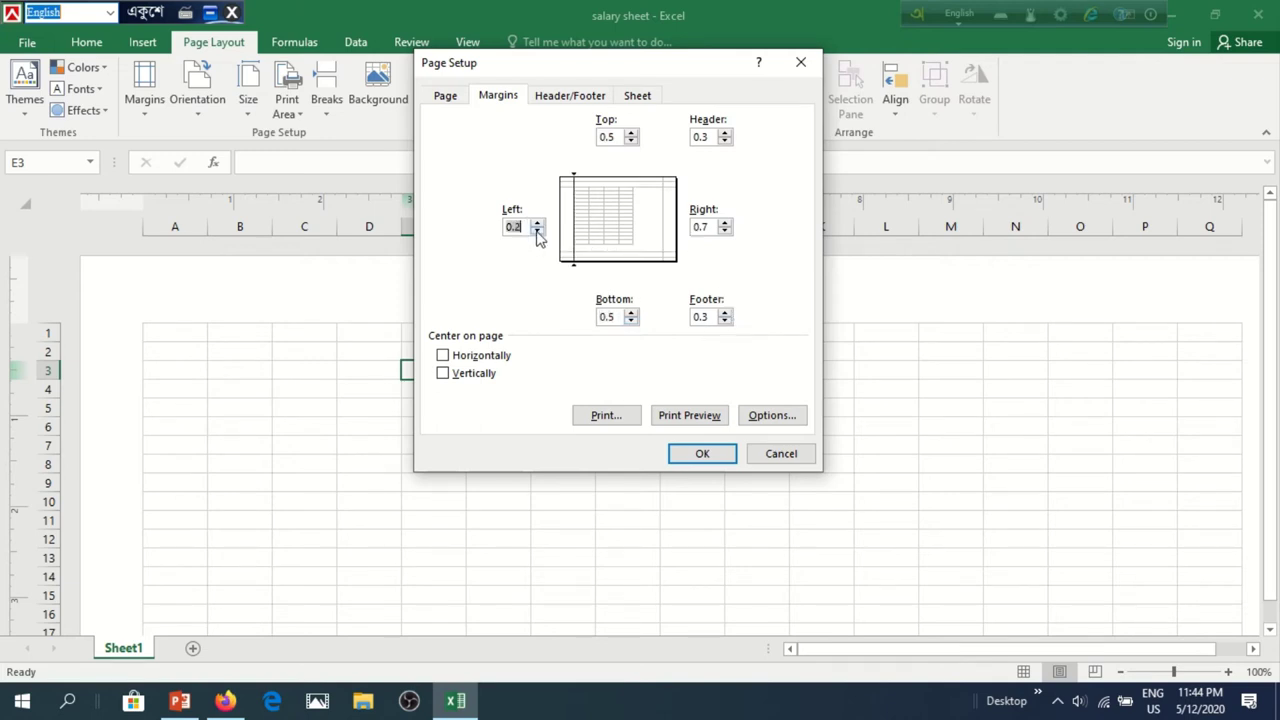
pyautogui.doubleClick(727, 231)
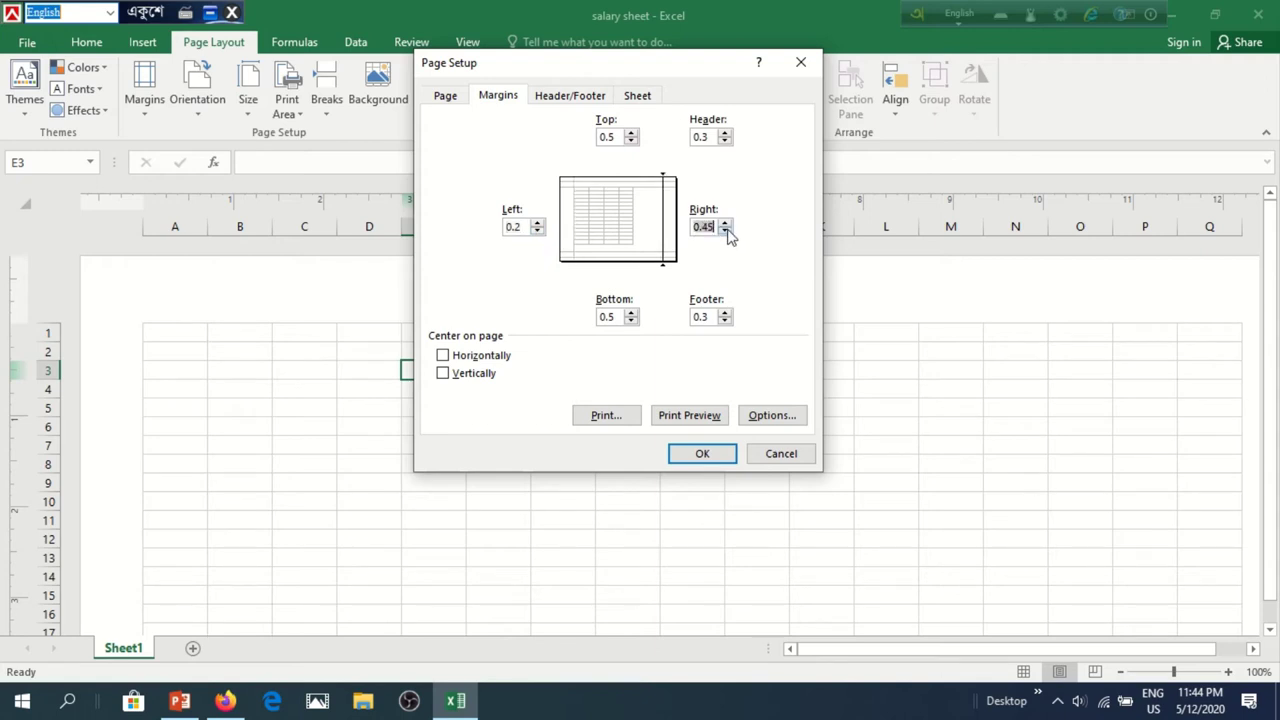
pyautogui.click(726, 142)
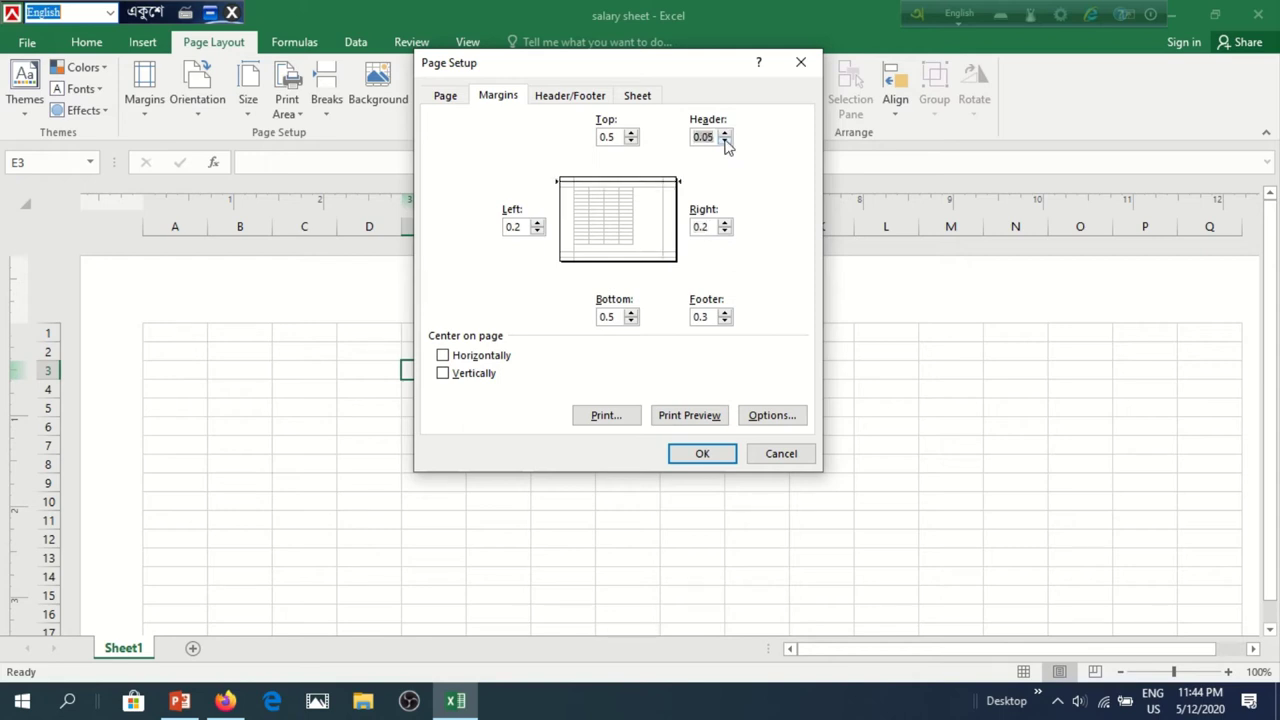
pyautogui.click(725, 321)
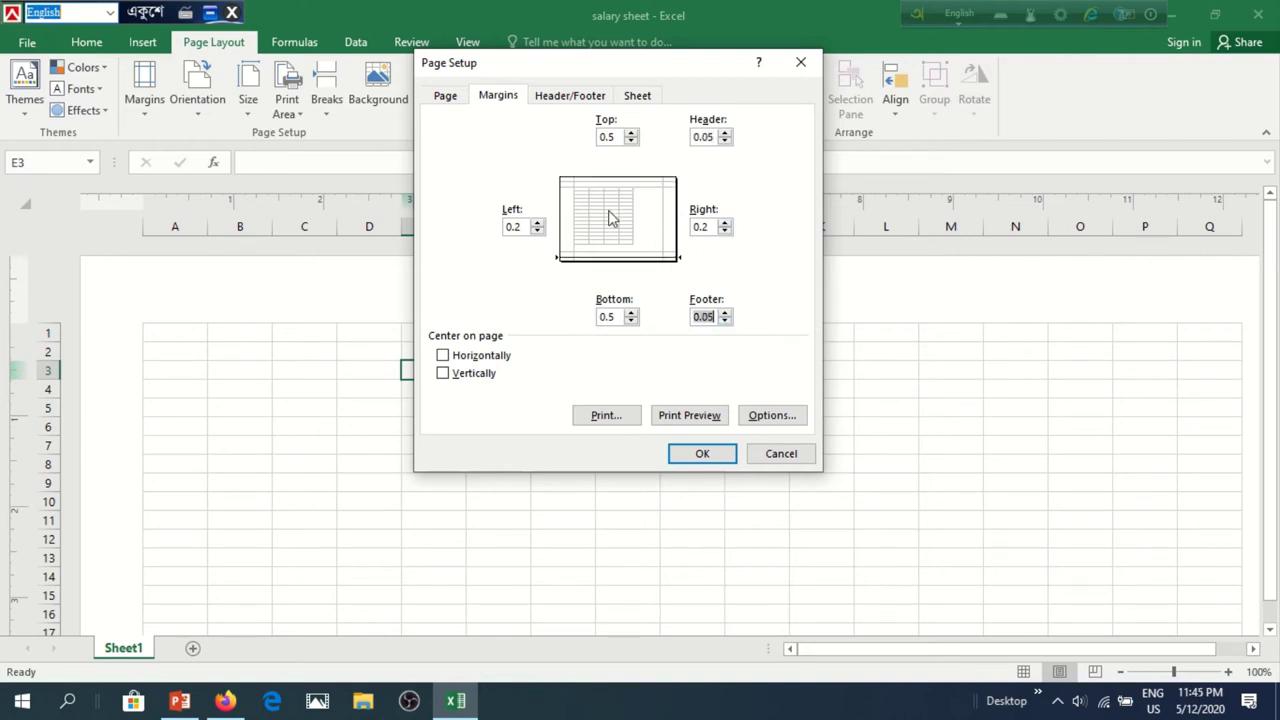
pyautogui.click(703, 455)
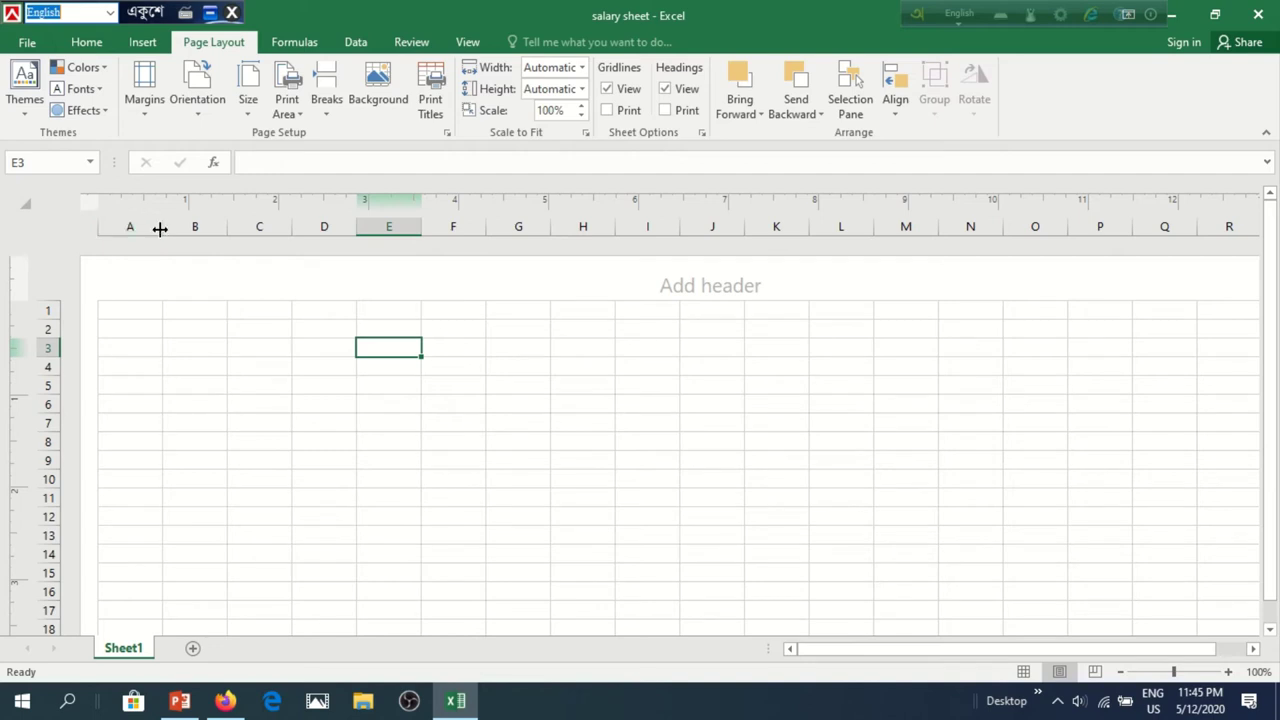
# Step: Narrow column A to 0.49" and widen B to 1.10", C to 1.09", D to 1.29"
pyautogui.moveTo(160, 229); pyautogui.dragTo(177, 232)
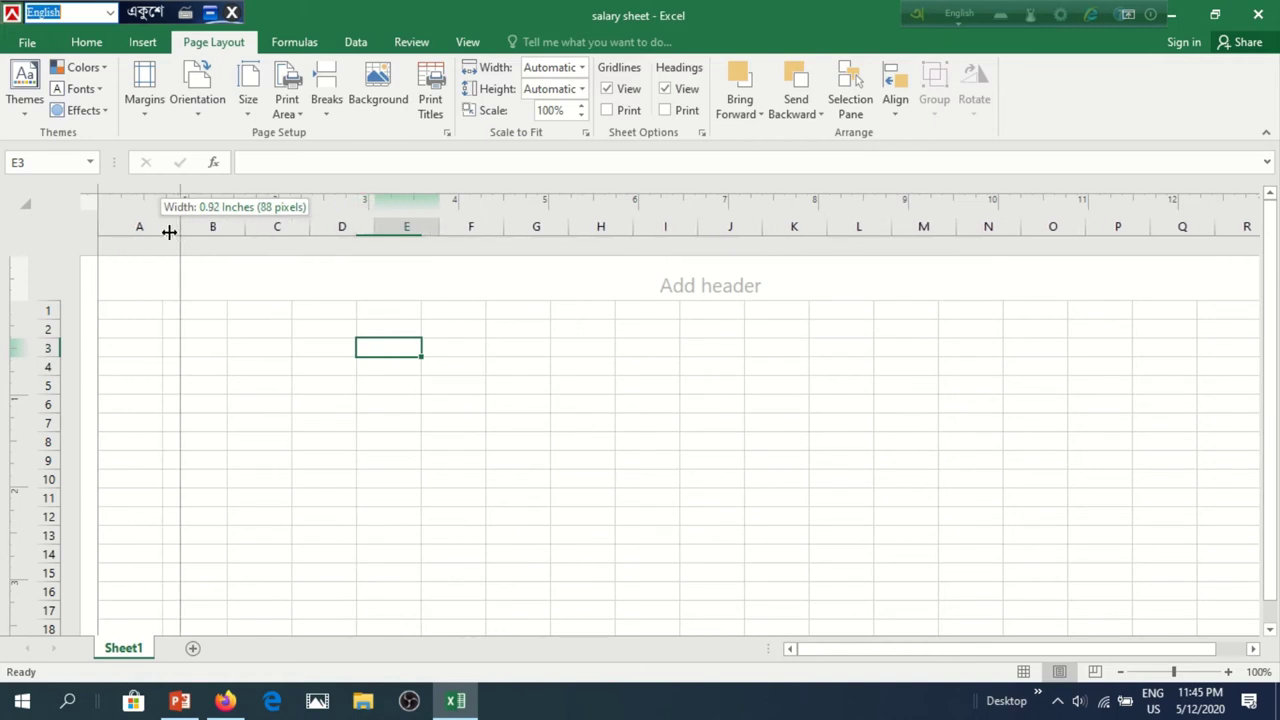
pyautogui.moveTo(177, 232); pyautogui.dragTo(139, 237)
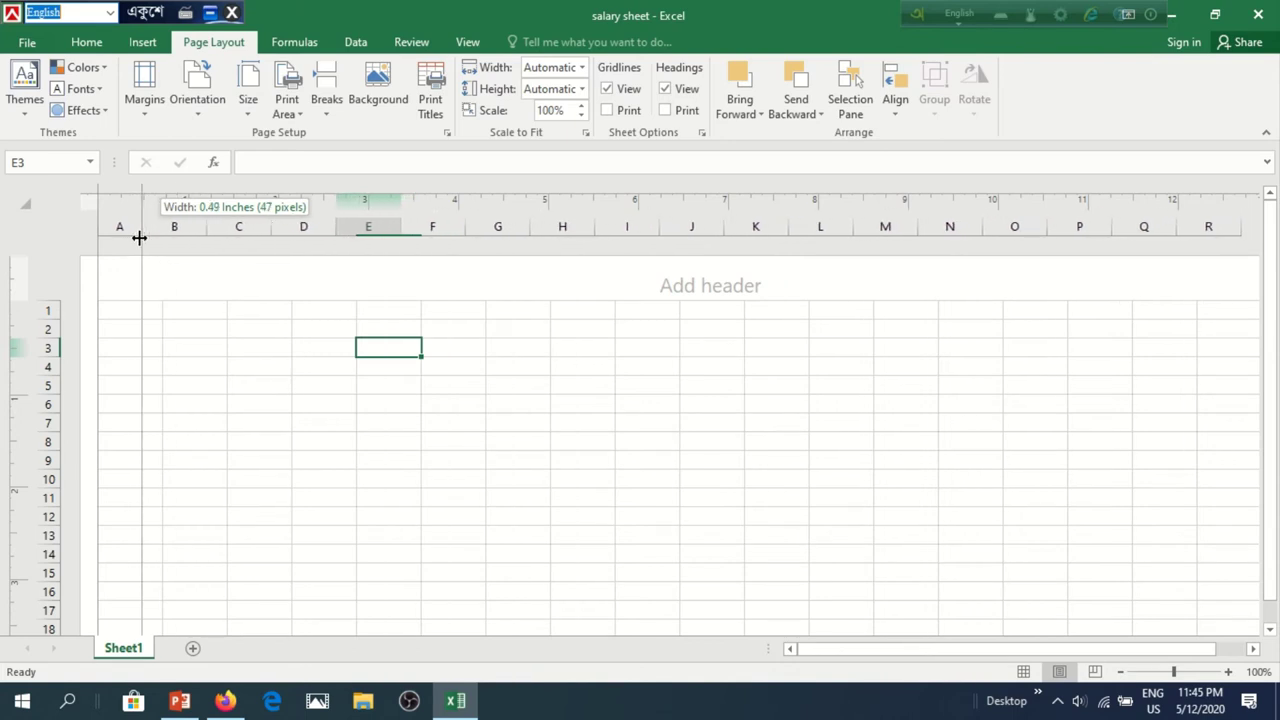
pyautogui.moveTo(139, 237); pyautogui.dragTo(139, 237)
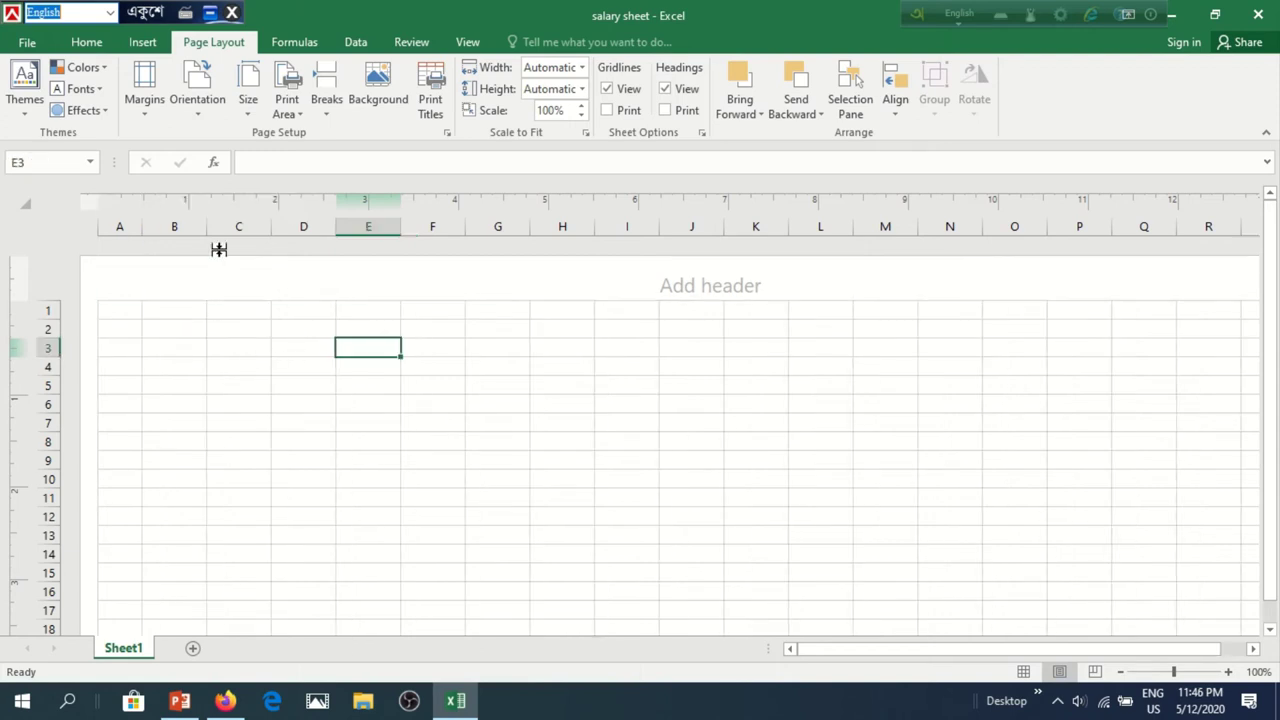
pyautogui.moveTo(207, 226); pyautogui.dragTo(286, 240)
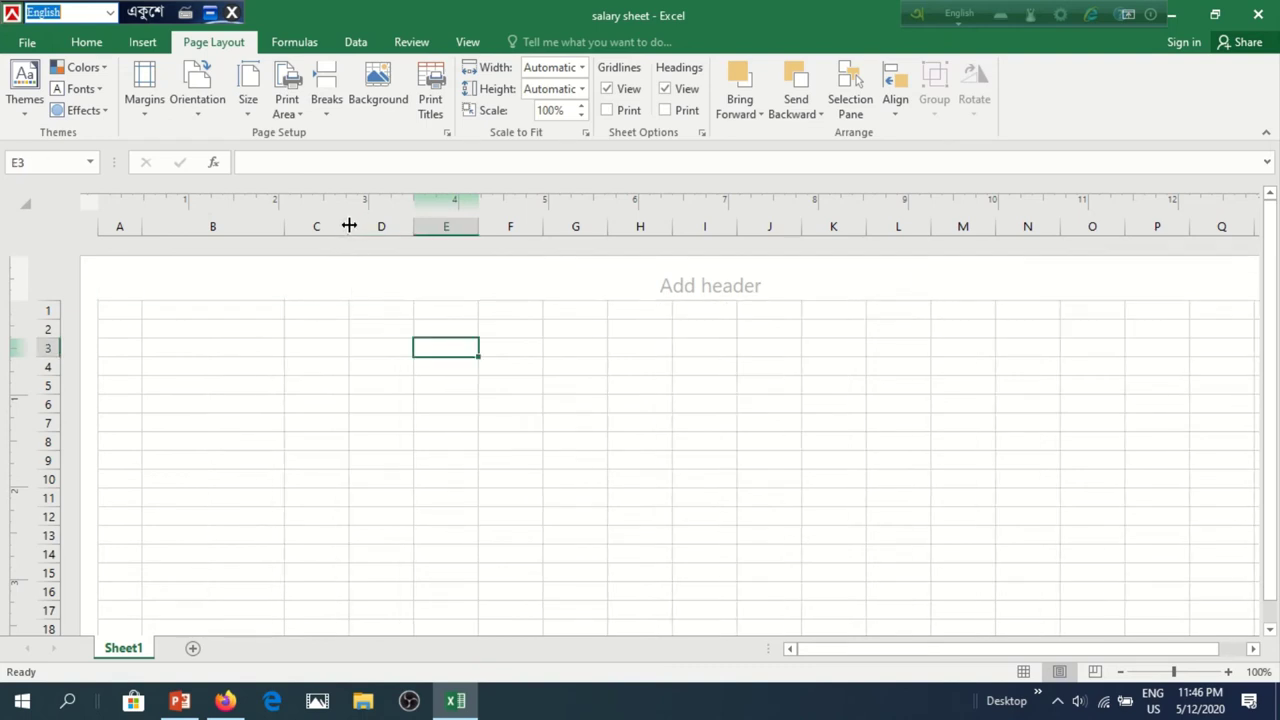
pyautogui.moveTo(349, 226); pyautogui.dragTo(383, 227)
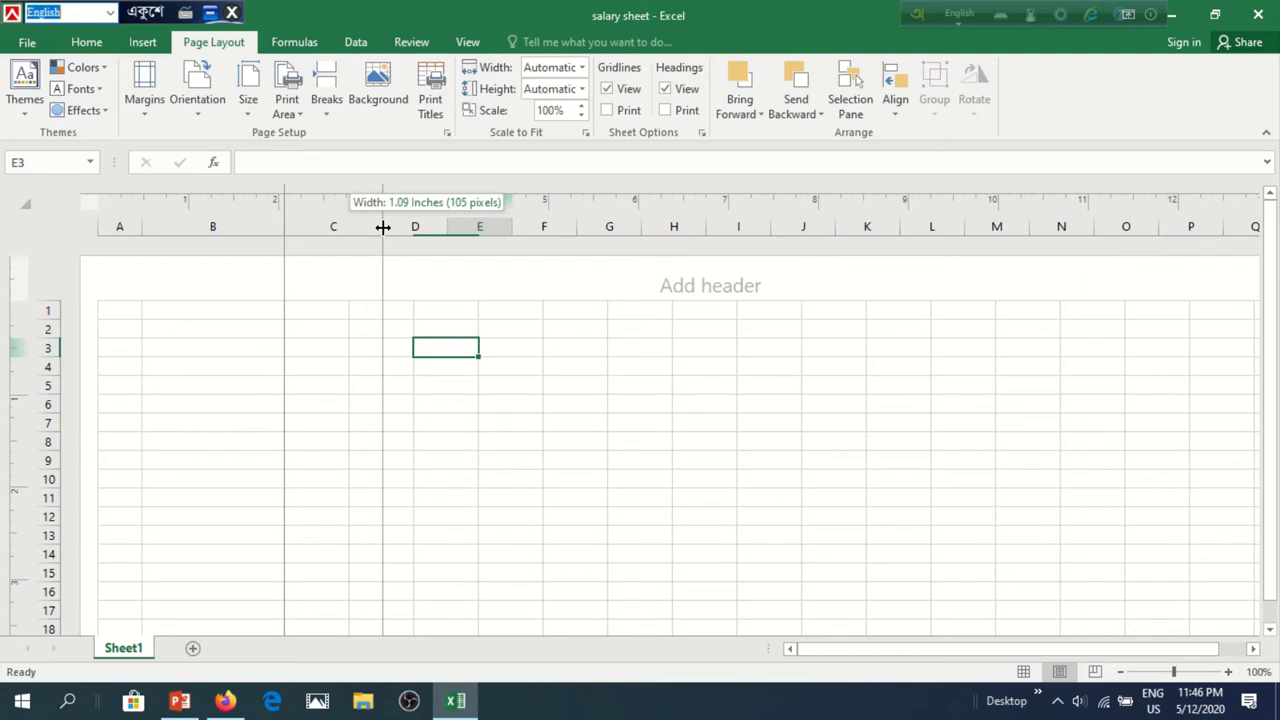
pyautogui.moveTo(383, 227); pyautogui.dragTo(383, 227)
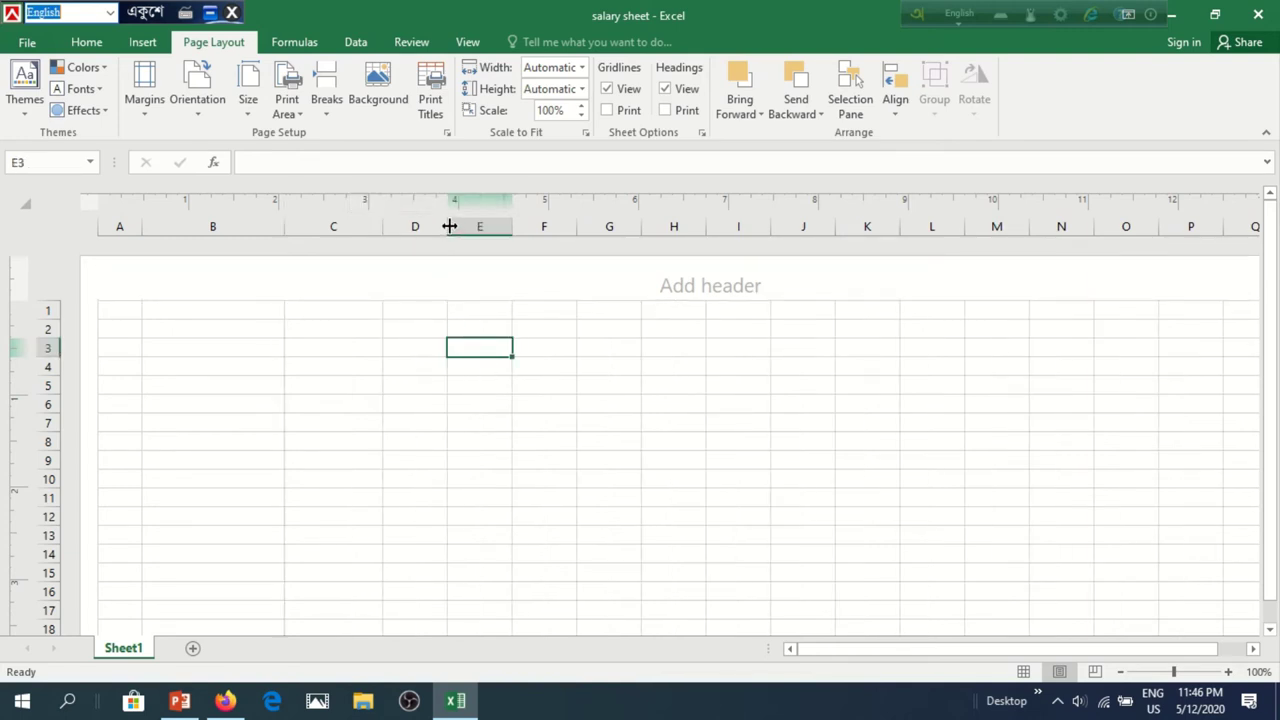
pyautogui.moveTo(449, 227); pyautogui.dragTo(501, 237)
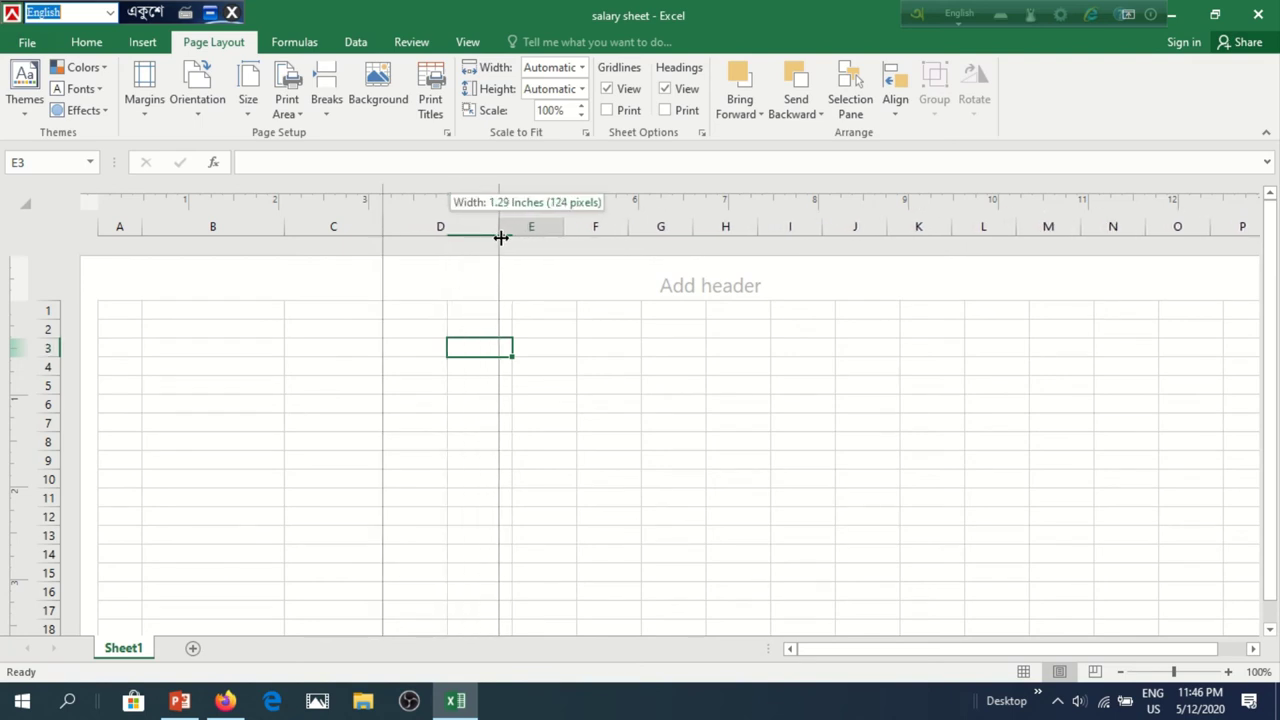
pyautogui.moveTo(501, 237); pyautogui.dragTo(617, 262)
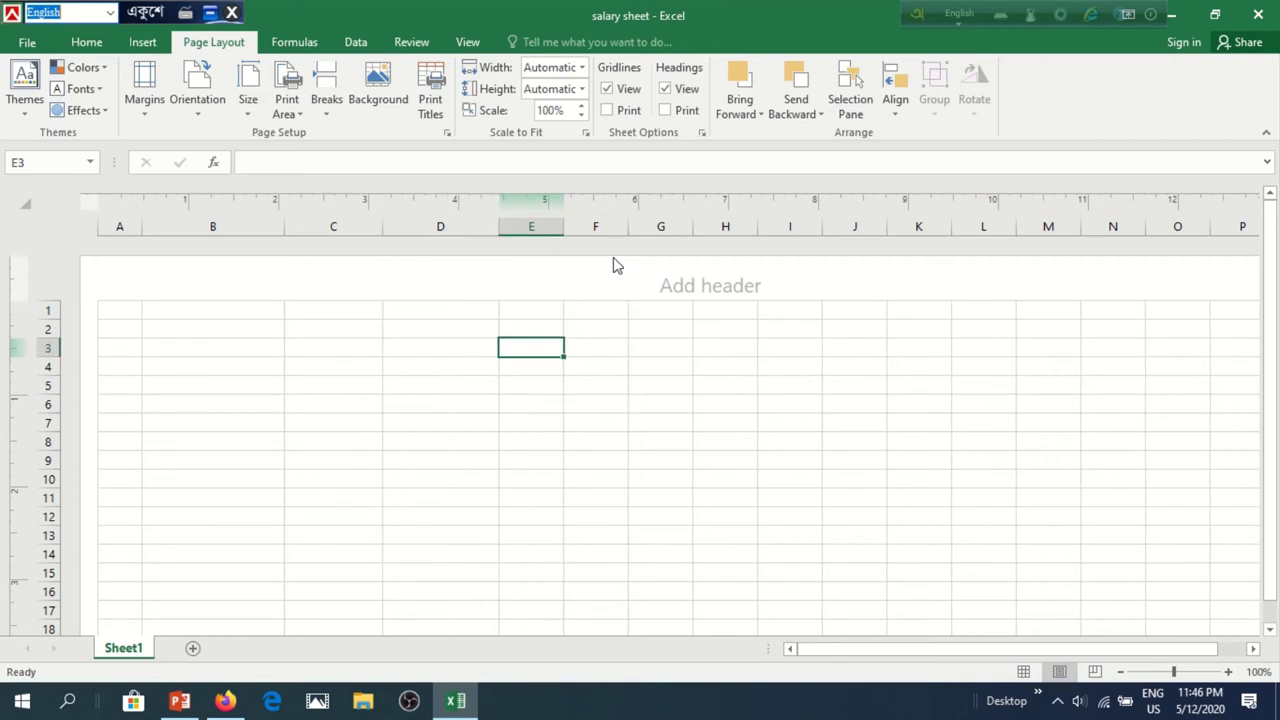
pyautogui.moveTo(564, 228); pyautogui.dragTo(589, 230)
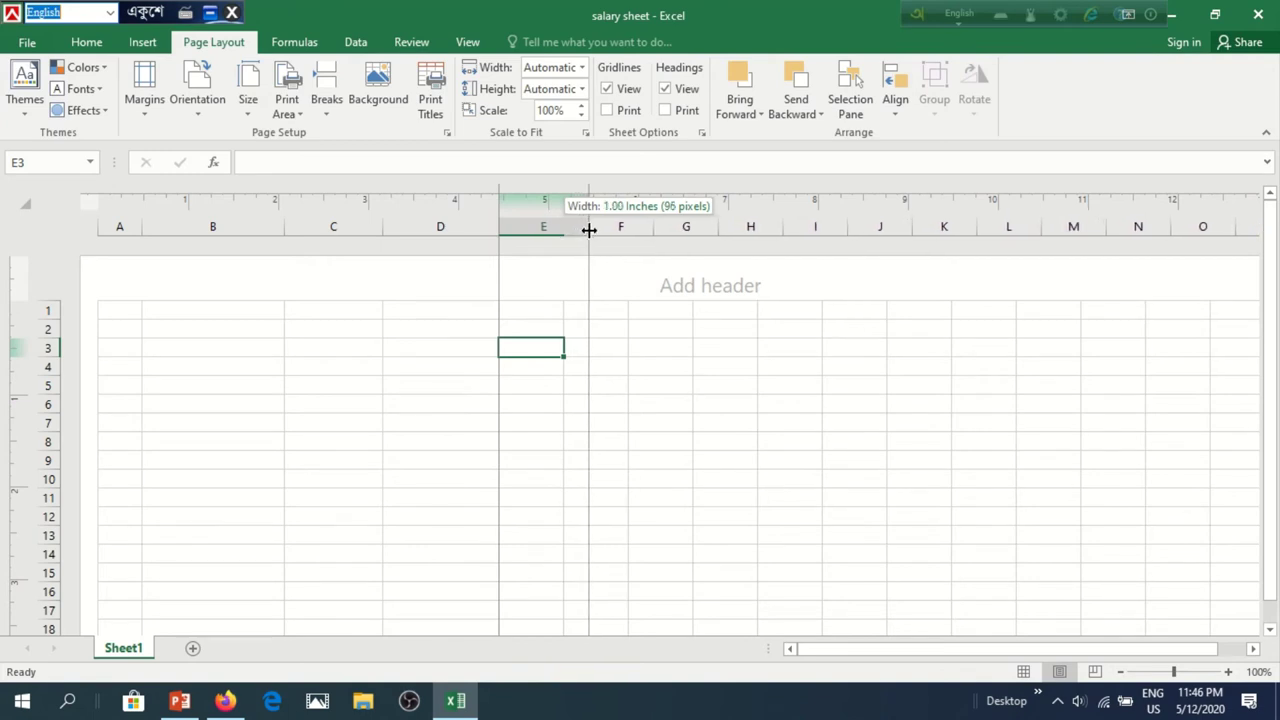
# Step: Set column E to 1.00" and widen columns F through J, with J at 1.19"
pyautogui.moveTo(589, 230); pyautogui.dragTo(589, 230)
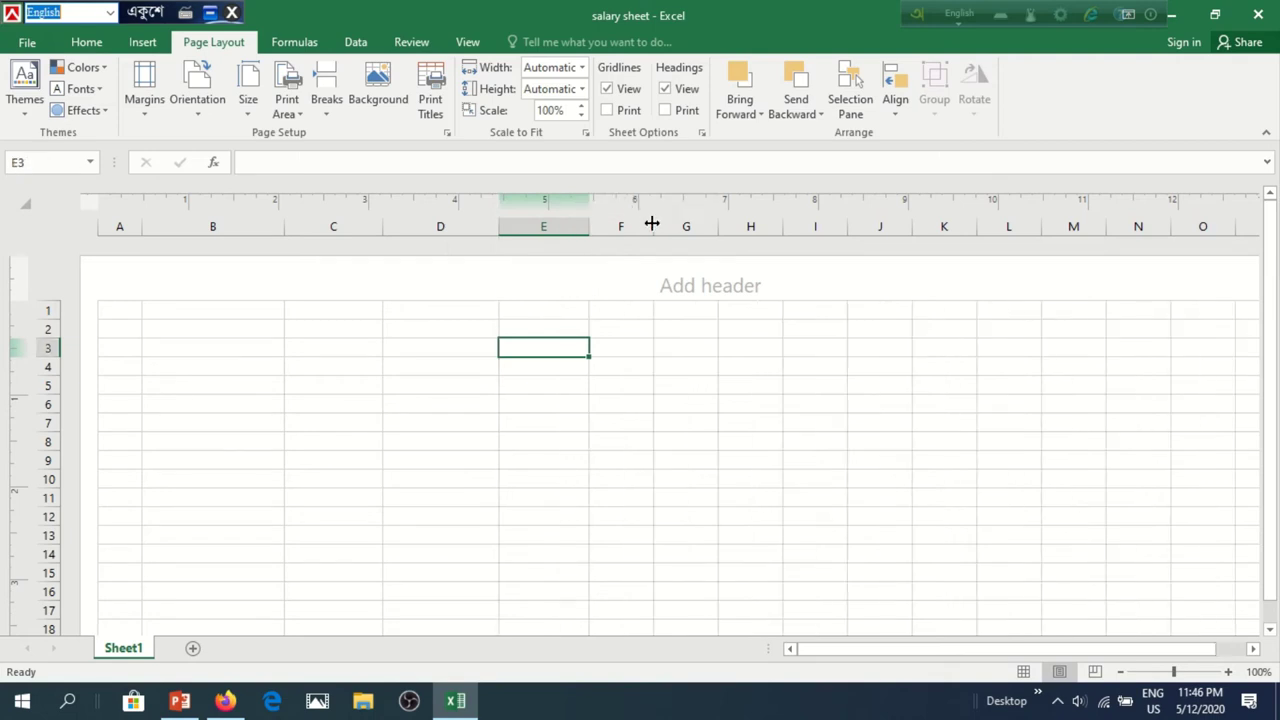
pyautogui.moveTo(655, 228); pyautogui.dragTo(682, 232)
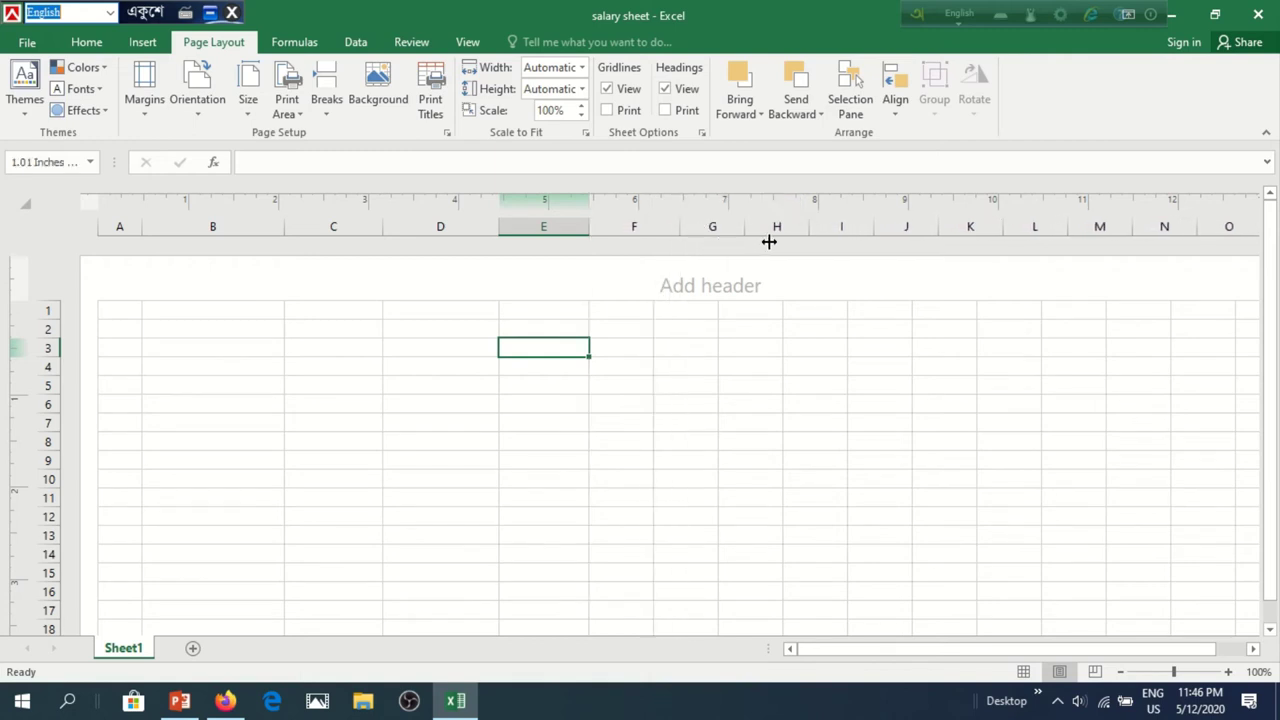
pyautogui.moveTo(745, 226); pyautogui.dragTo(771, 235)
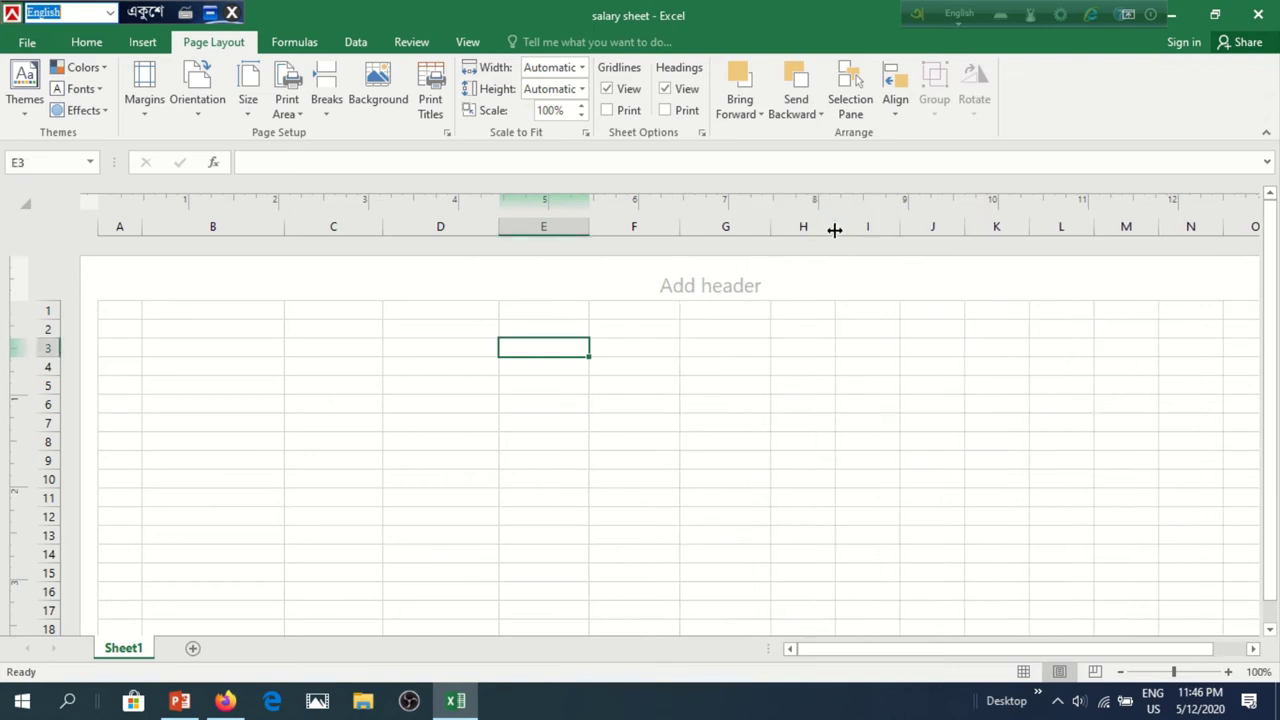
pyautogui.moveTo(831, 227); pyautogui.dragTo(851, 229)
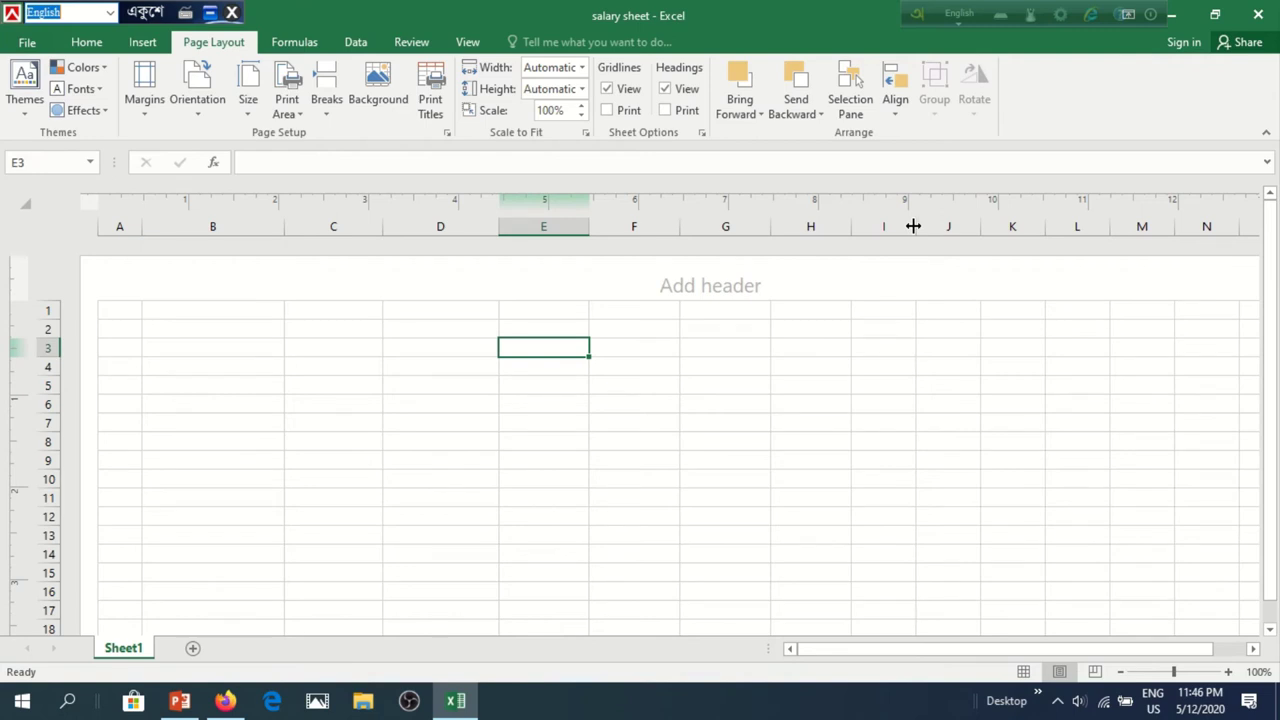
pyautogui.moveTo(913, 226); pyautogui.dragTo(1042, 234)
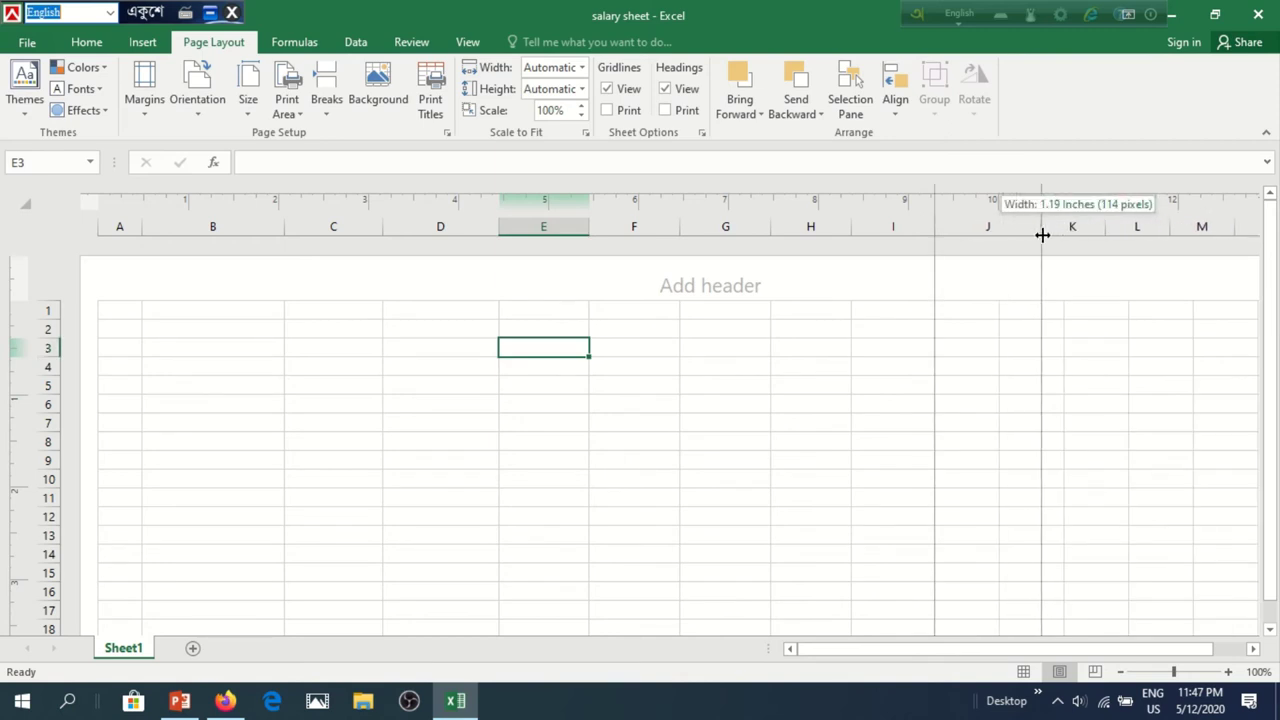
pyautogui.moveTo(1042, 234); pyautogui.dragTo(1212, 245)
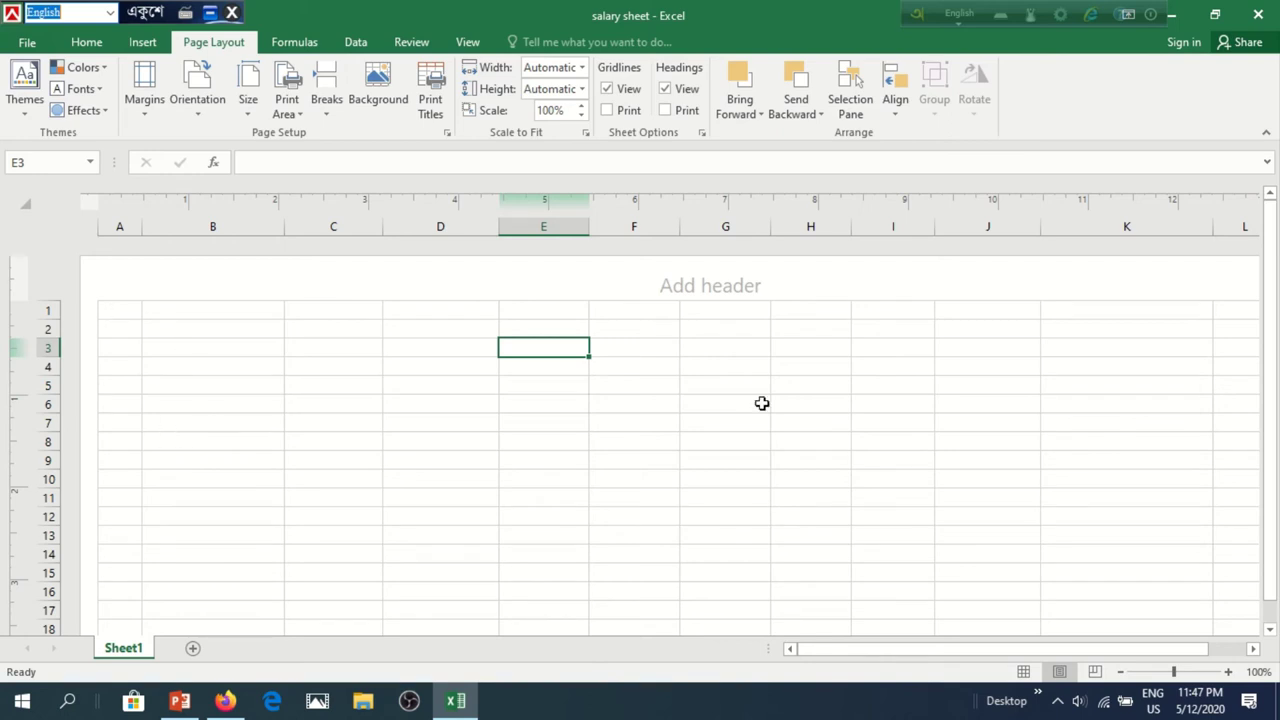
# Step: Merge A1:K5 into one title cell and turn on Wrap Text
pyautogui.click(119, 307)
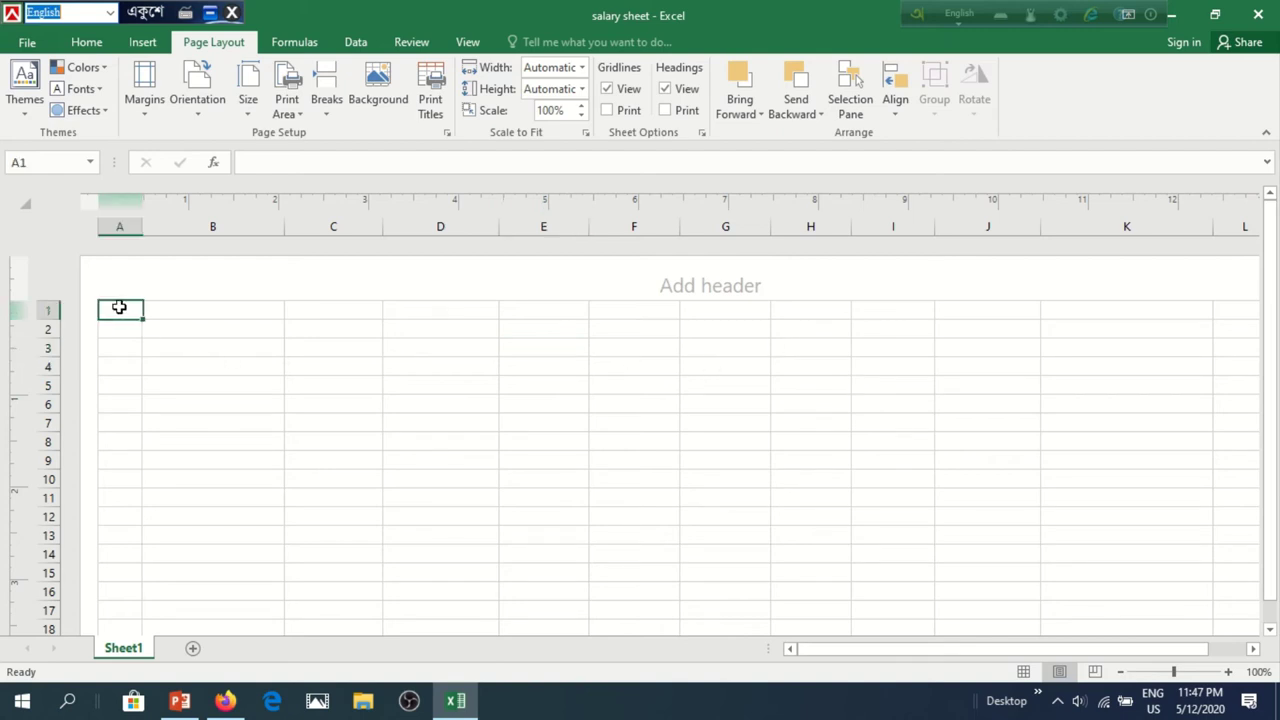
pyautogui.moveTo(119, 307)
pyautogui.mouseDown()
pyautogui.moveTo(428, 358)
pyautogui.moveTo(1230, 386)
pyautogui.moveTo(1209, 387)
pyautogui.mouseUp()
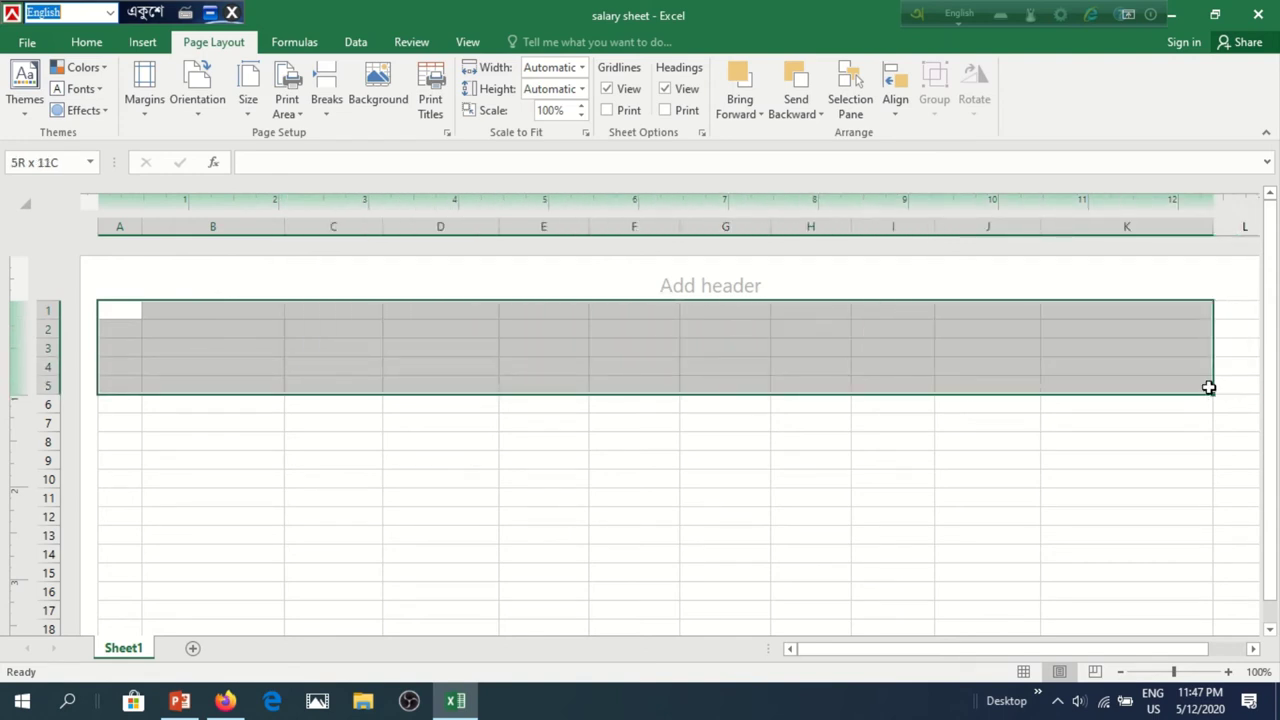
pyautogui.click(86, 43)
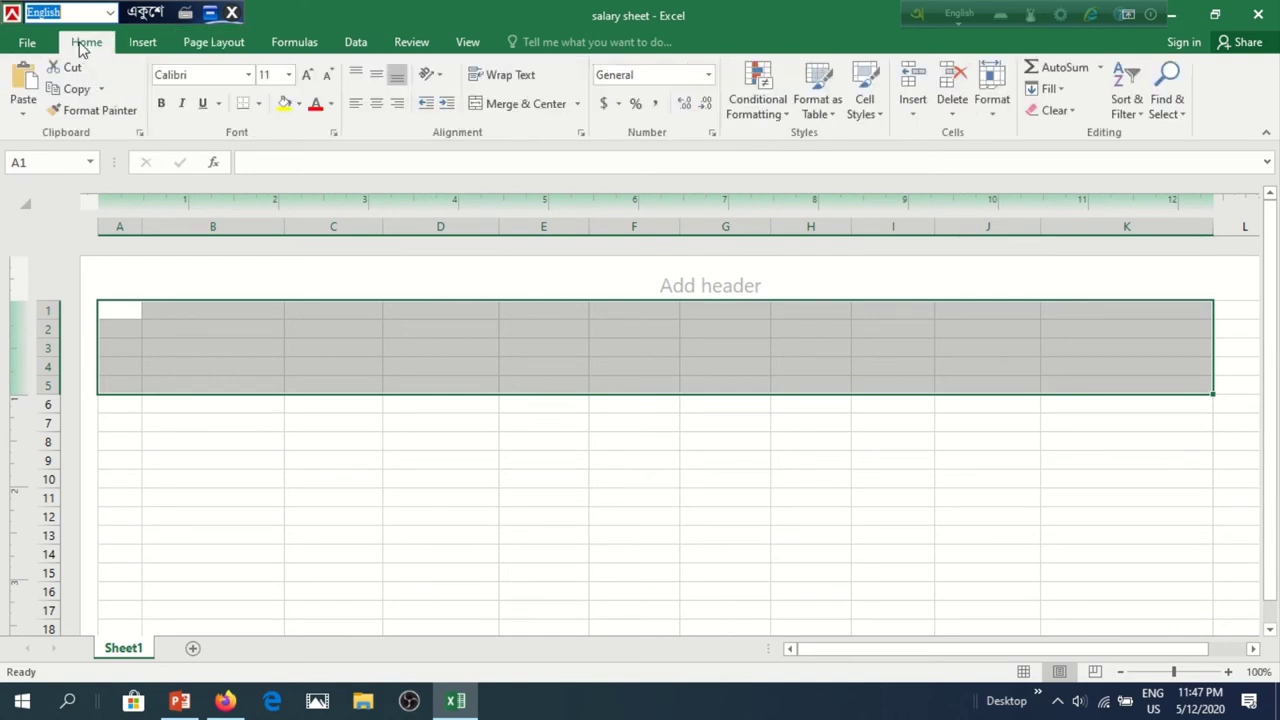
pyautogui.click(493, 105)
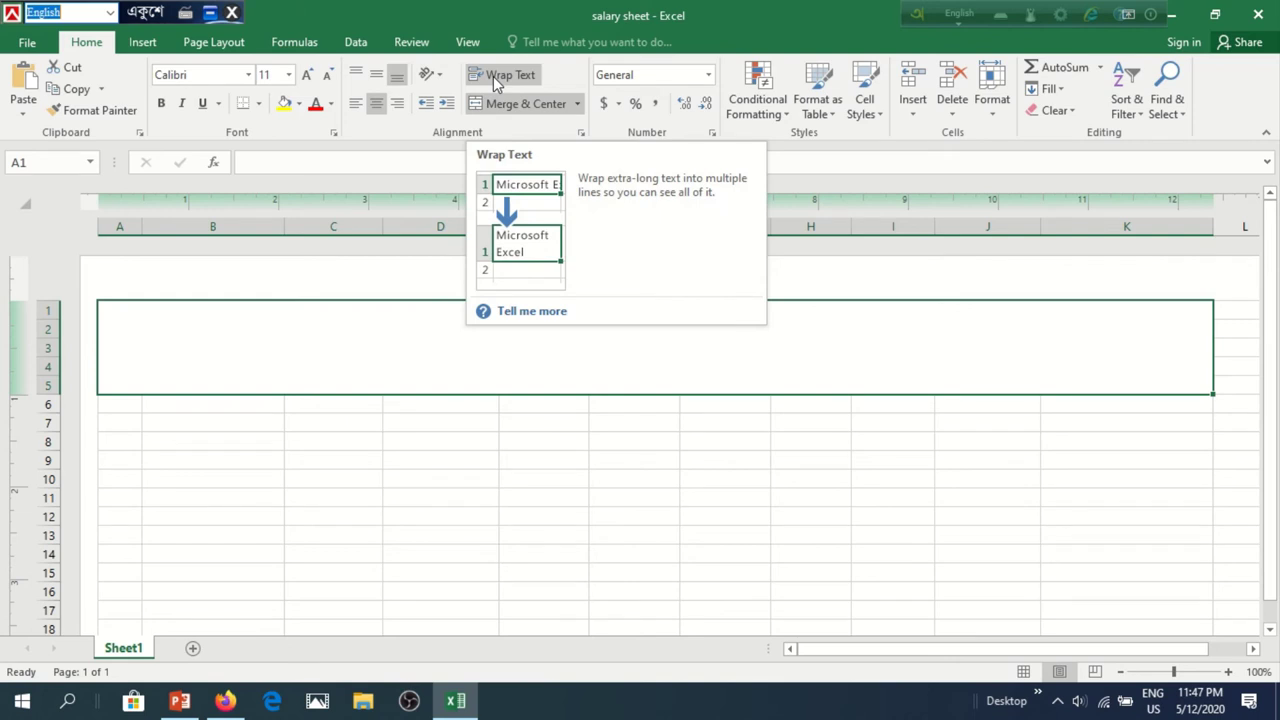
pyautogui.click(497, 77)
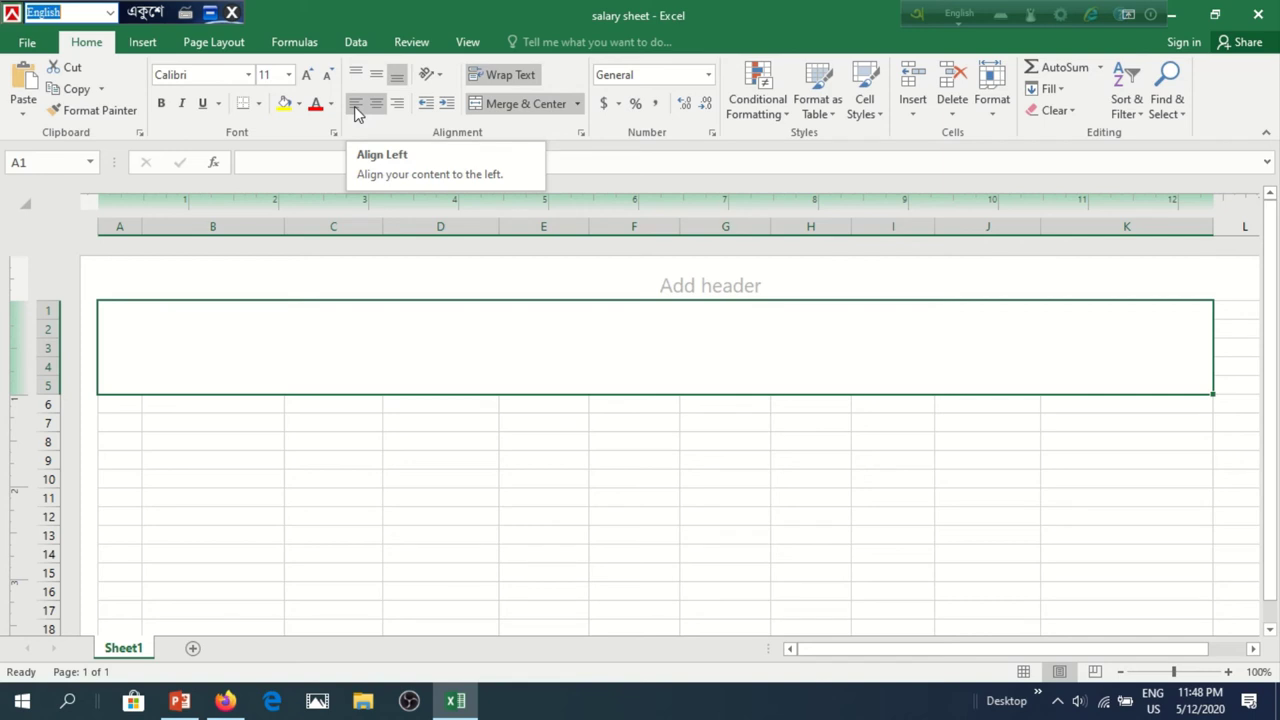
# Step: Try left, centre and right alignment, then set the title cell to top-aligned and centred
pyautogui.click(355, 105)
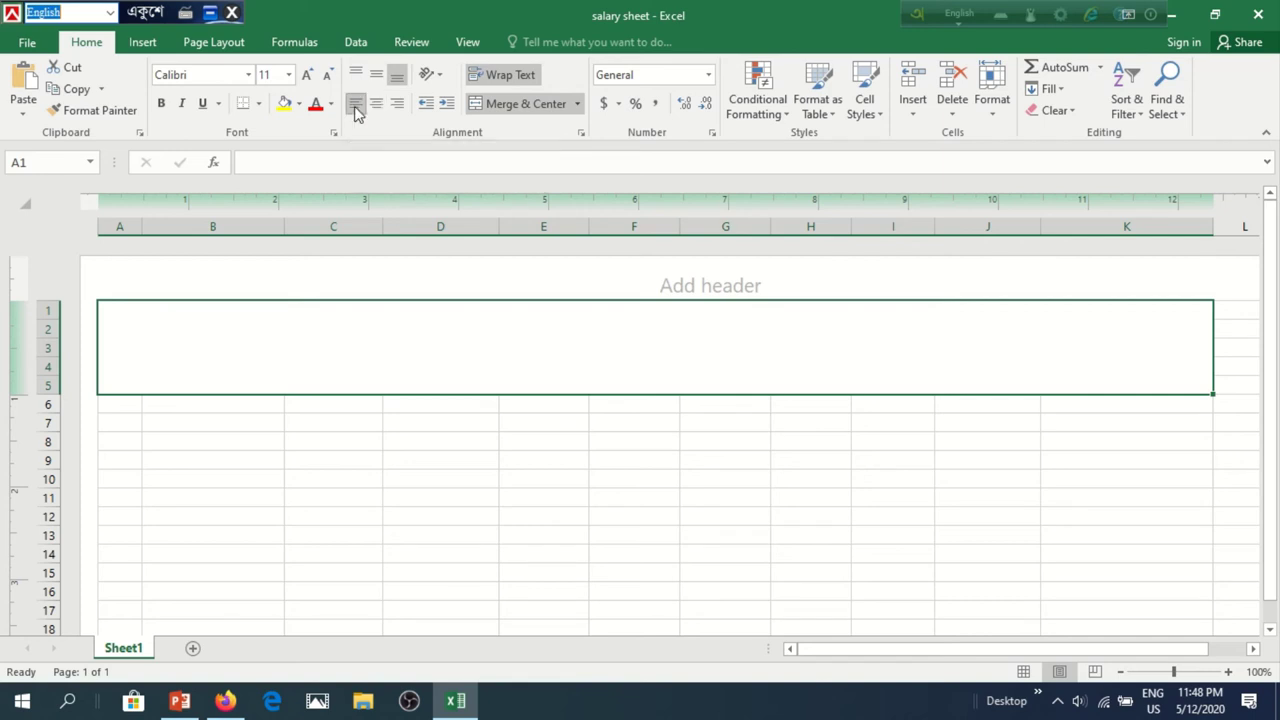
pyautogui.click(375, 105)
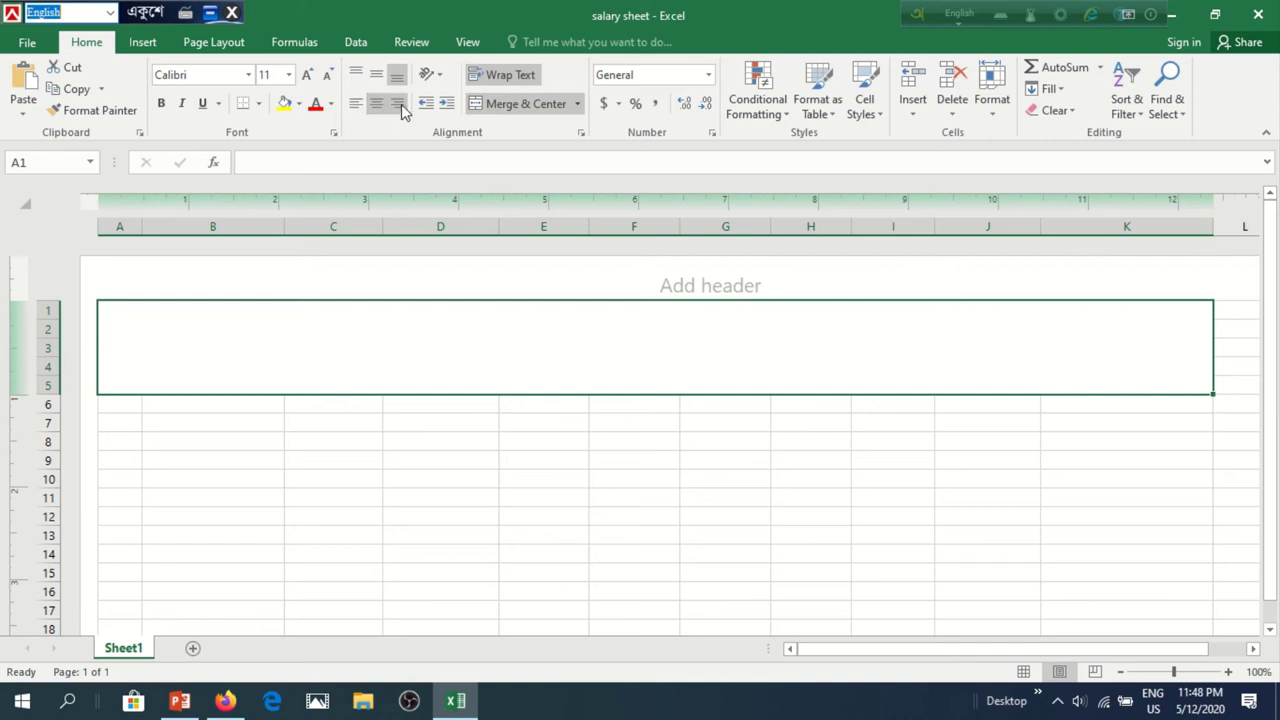
pyautogui.click(399, 104)
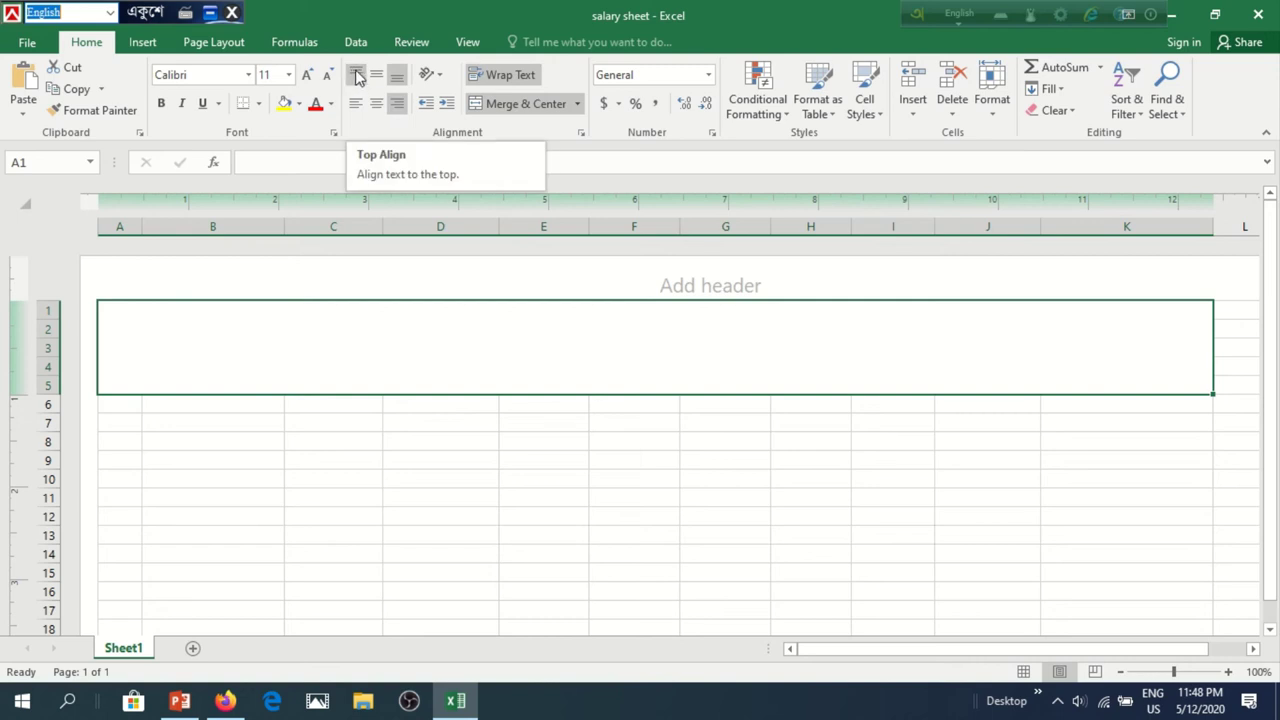
pyautogui.click(355, 75)
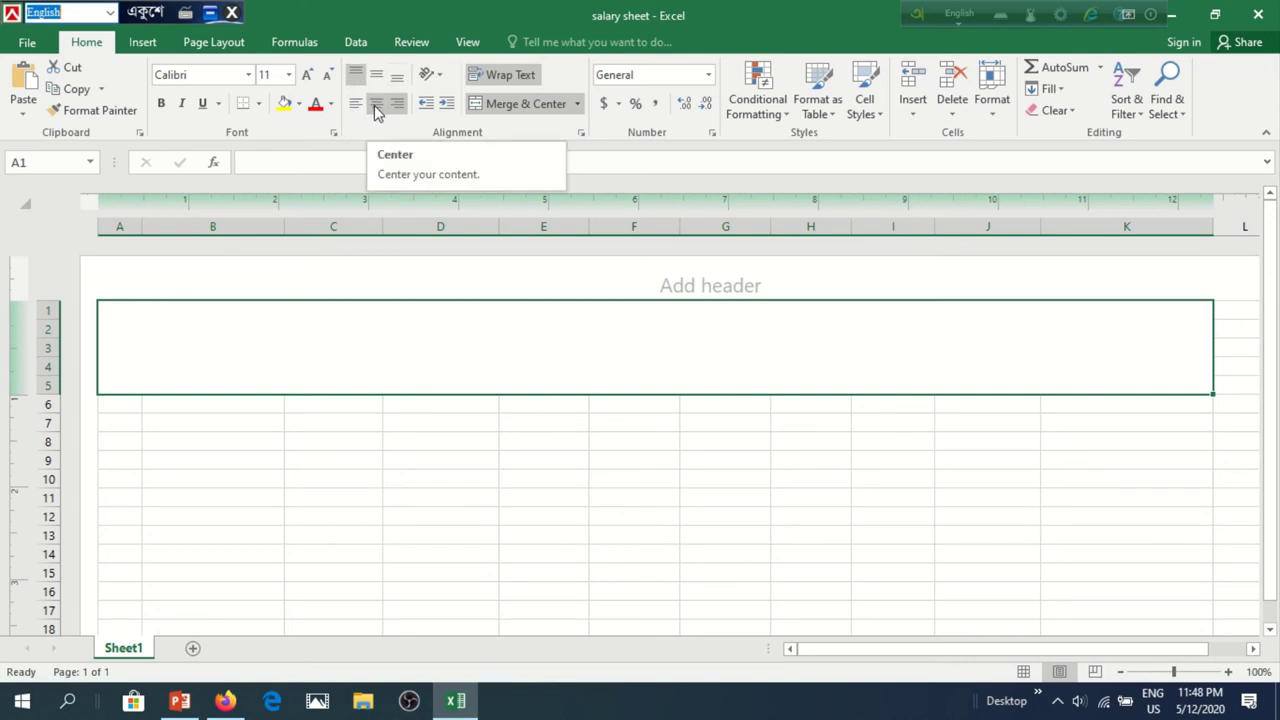
pyautogui.click(374, 105)
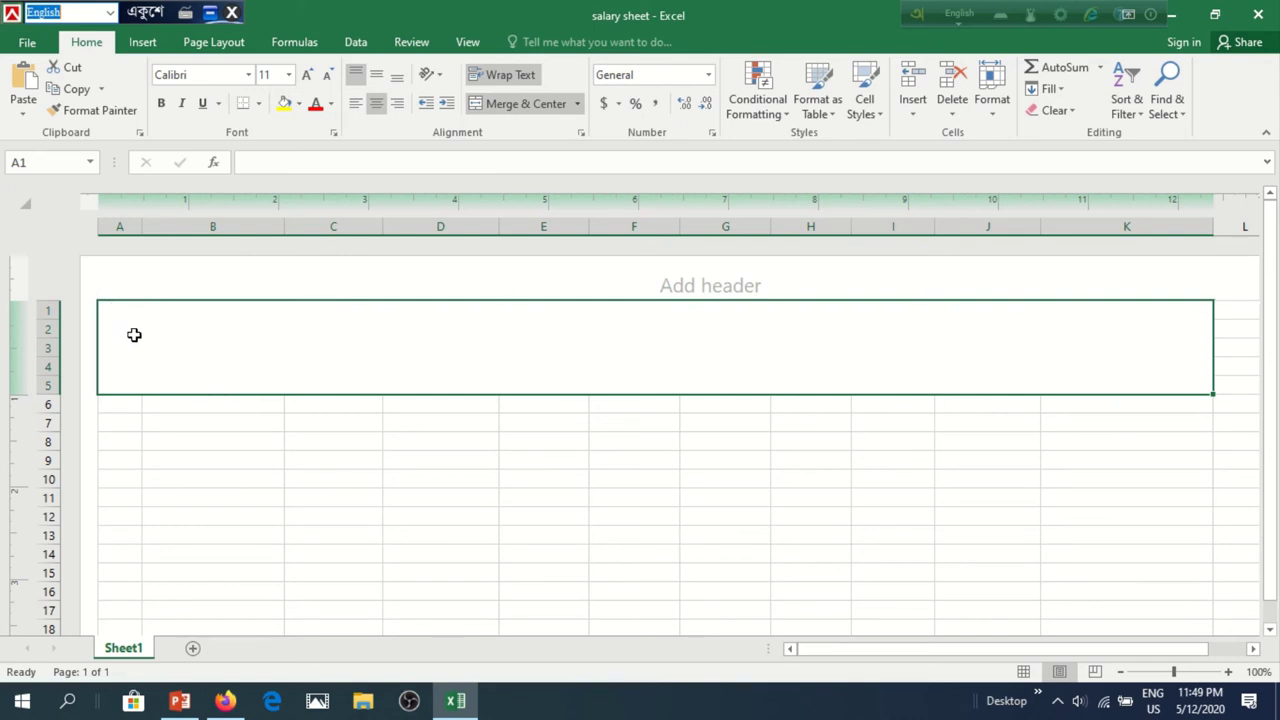
# Step: Select A1:K37 and drop down the Font name list
pyautogui.moveTo(128, 317); pyautogui.dragTo(944, 615)
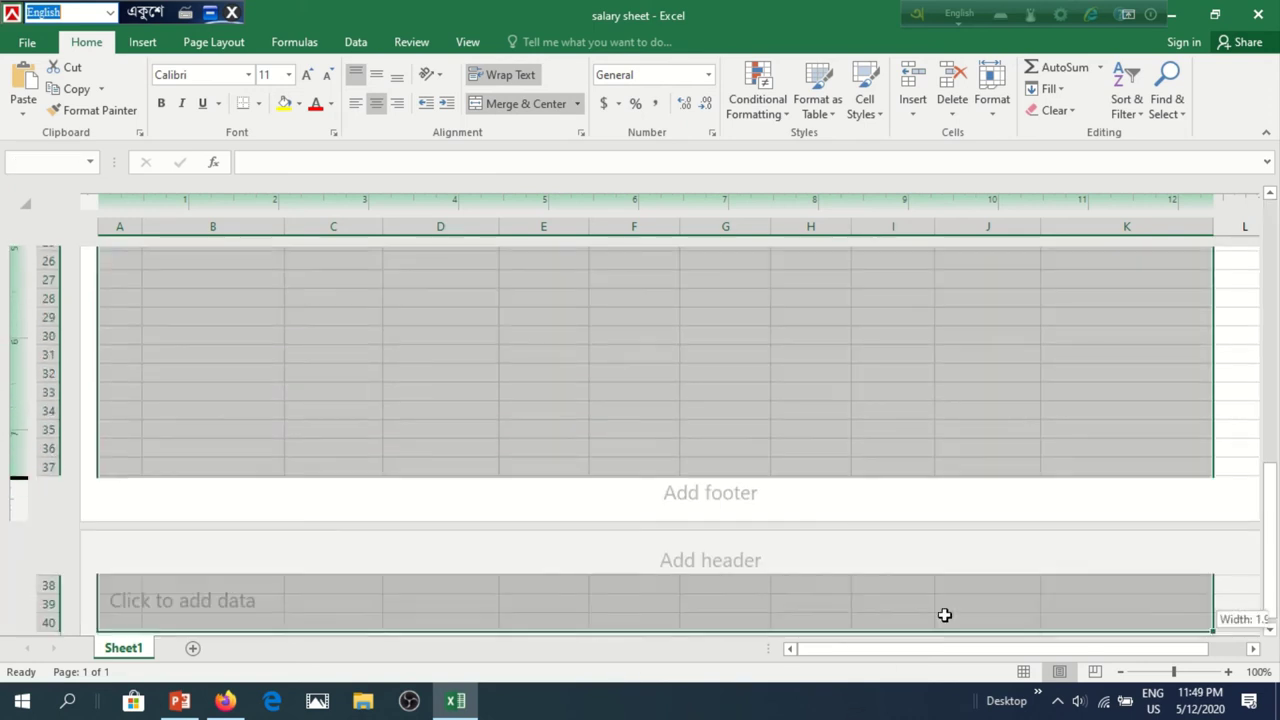
pyautogui.moveTo(944, 615); pyautogui.dragTo(994, 451)
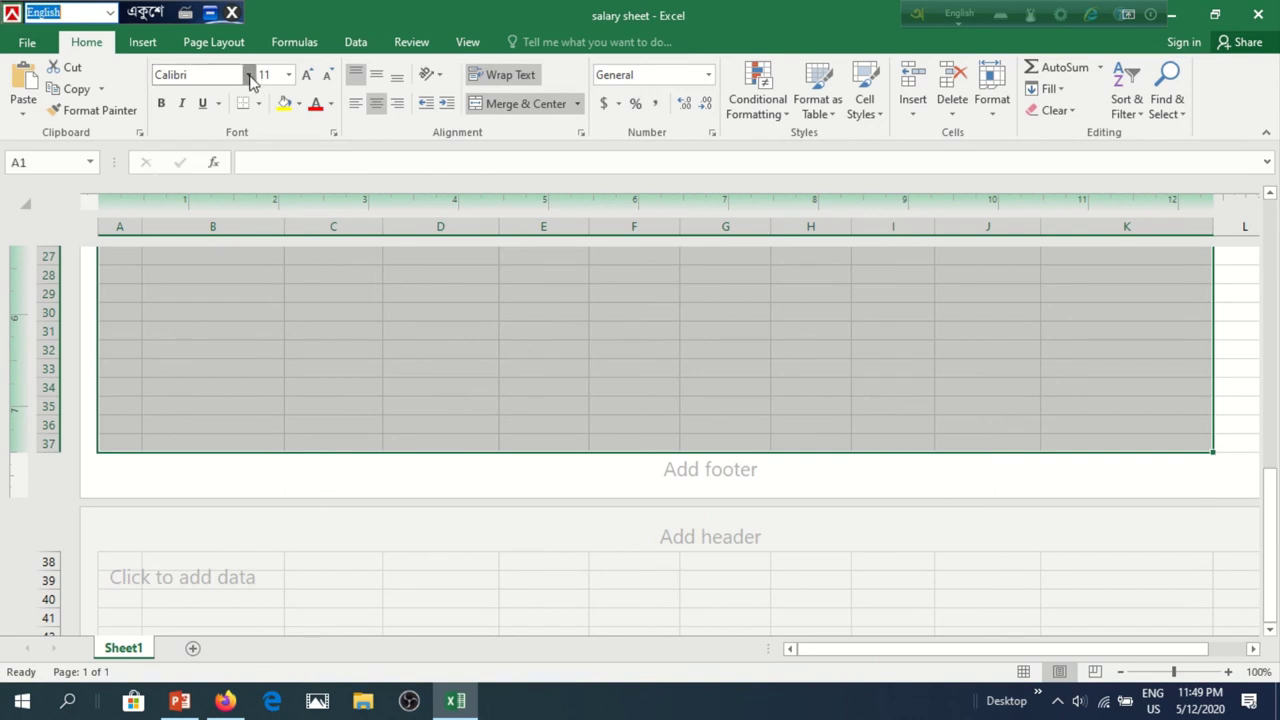
pyautogui.click(248, 75)
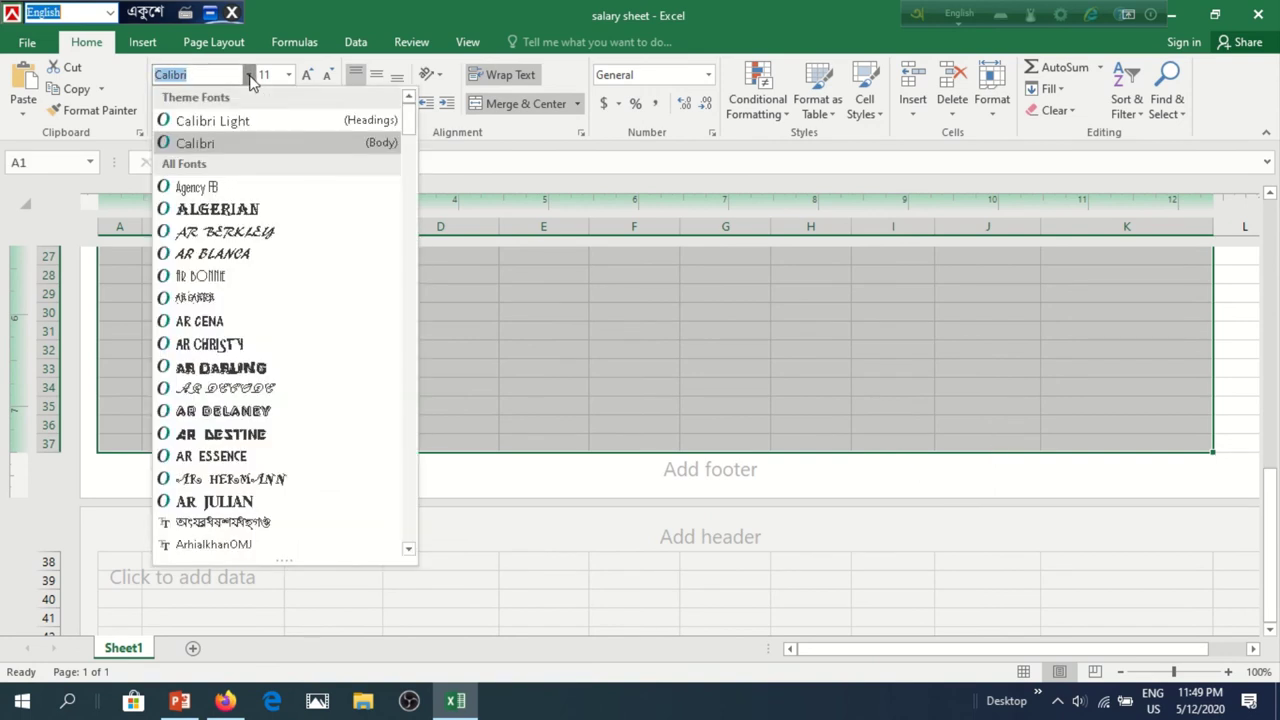
# Step: Scroll the font list to SutonnyMJ and apply it to A1:K37
pyautogui.click(410, 142)
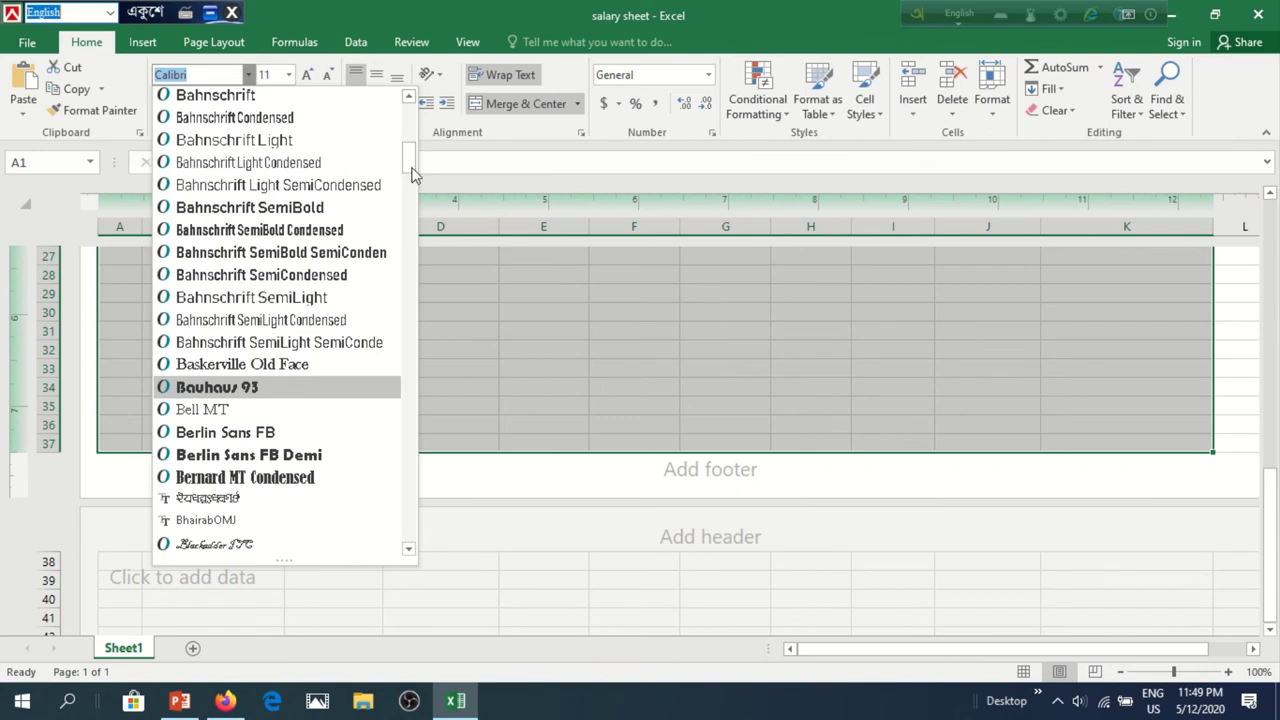
pyautogui.scroll(2, 285, 275)
pyautogui.scroll(-10, 283, 280)
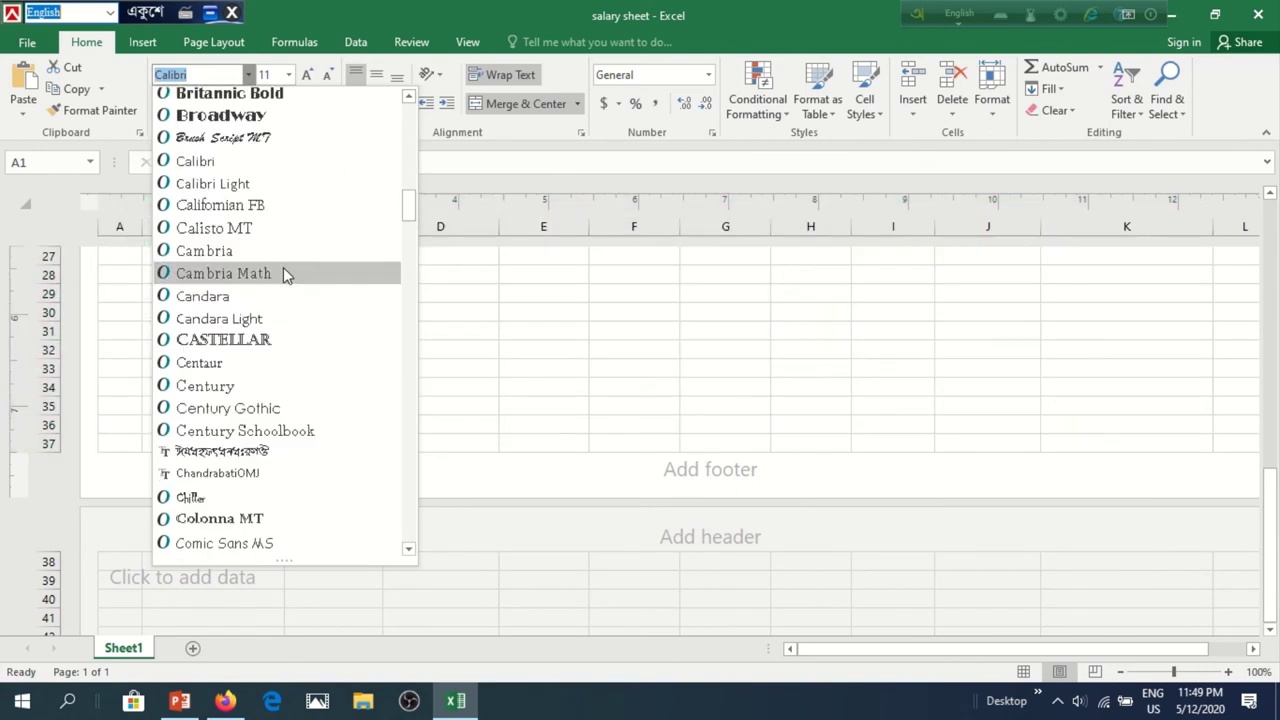
pyautogui.scroll(-10, 257, 463)
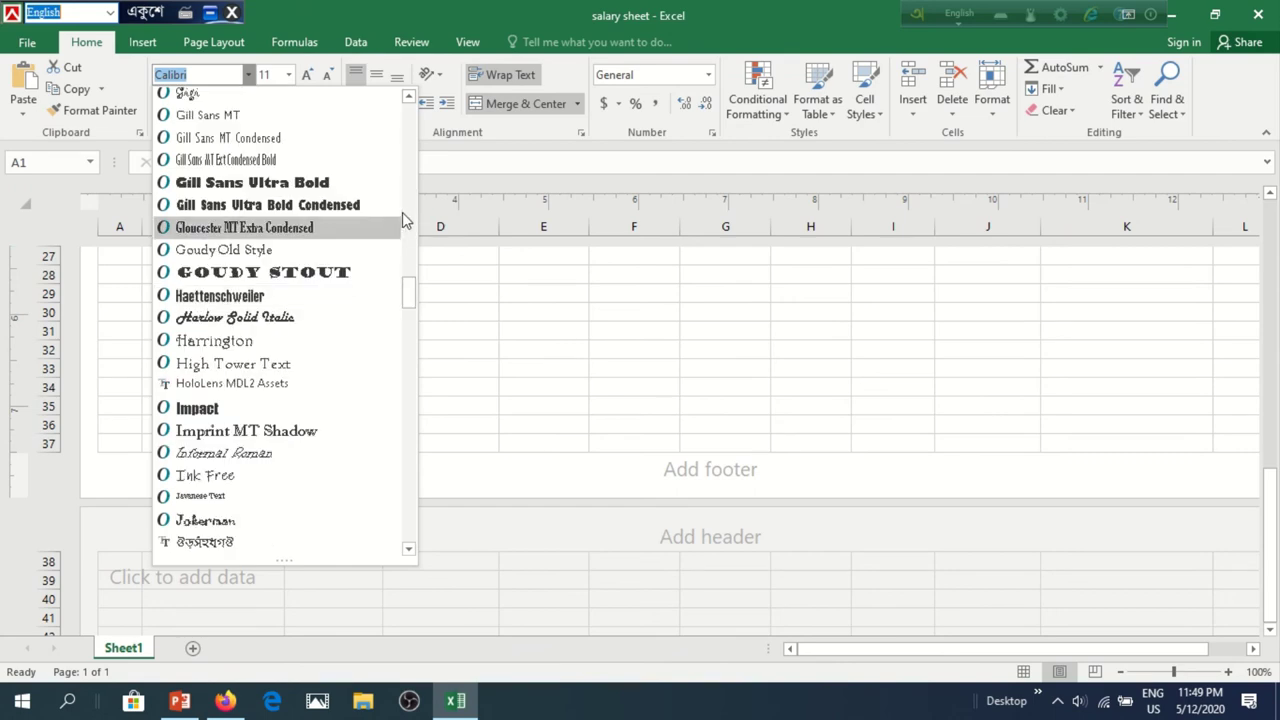
pyautogui.scroll(-5, 269, 366)
pyautogui.scroll(-1, 268, 366)
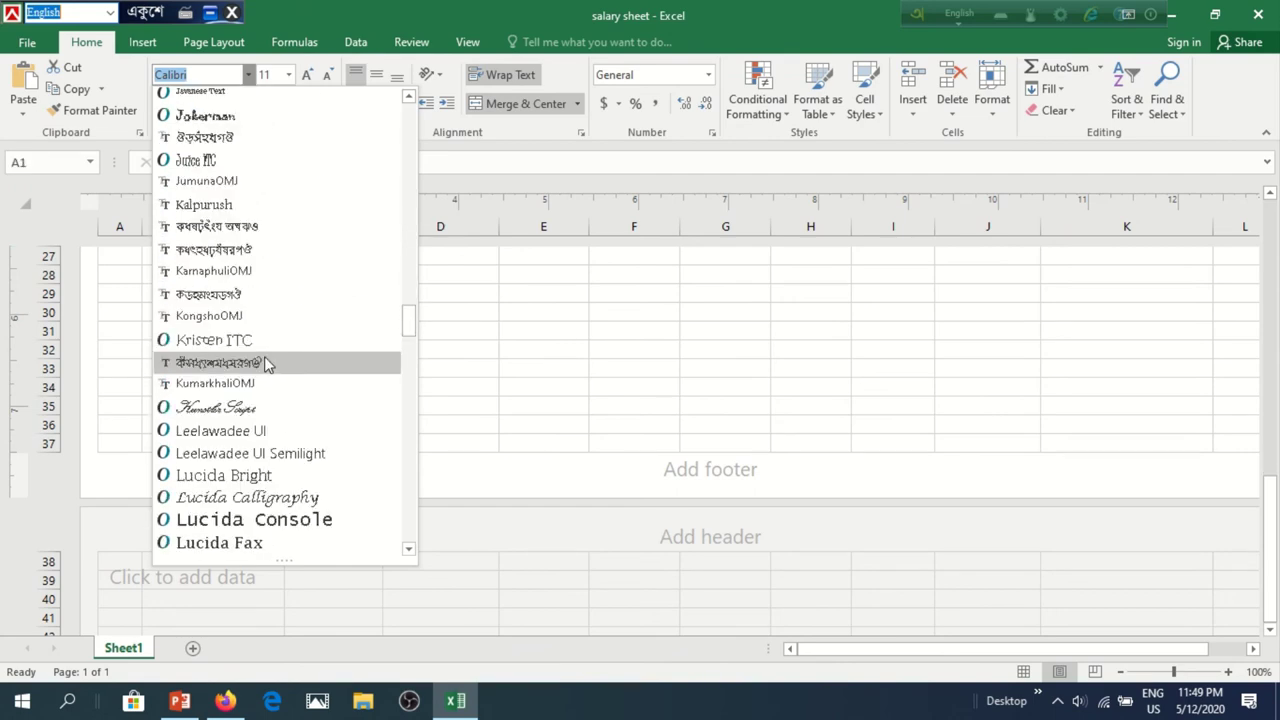
pyautogui.scroll(-10, 335, 420)
pyautogui.scroll(-5, 325, 400)
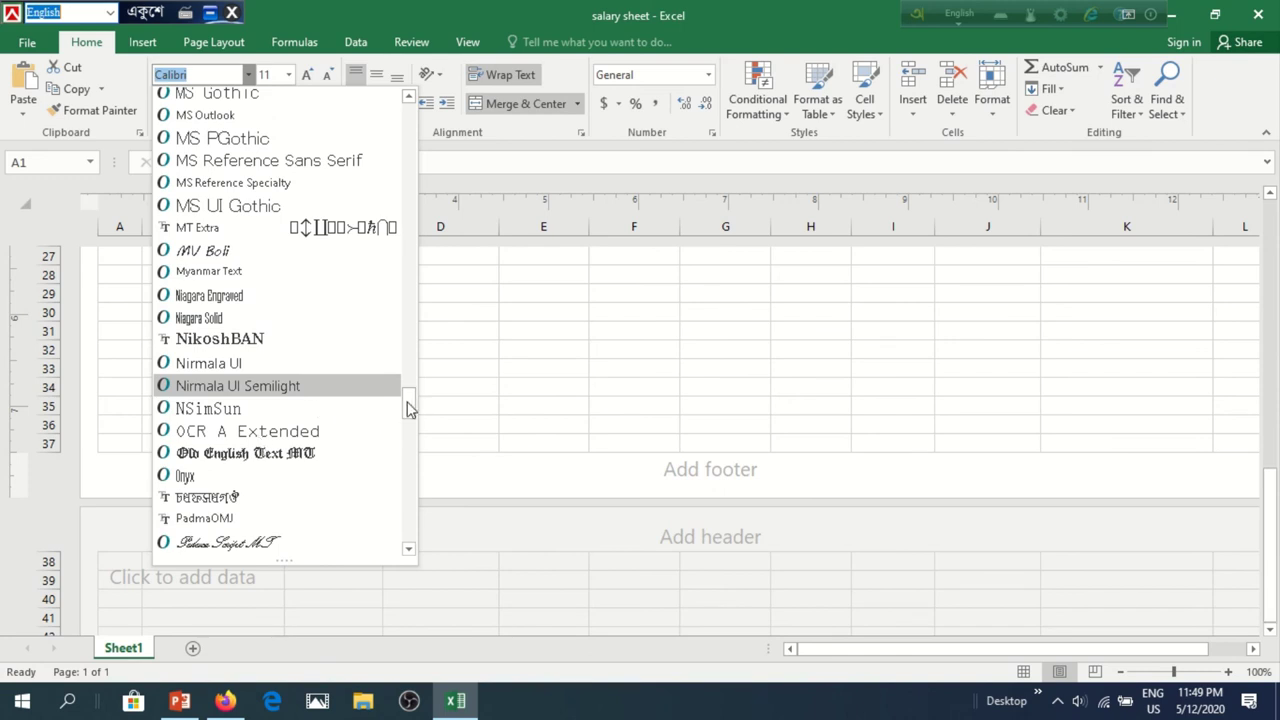
pyautogui.scroll(3, 405, 408)
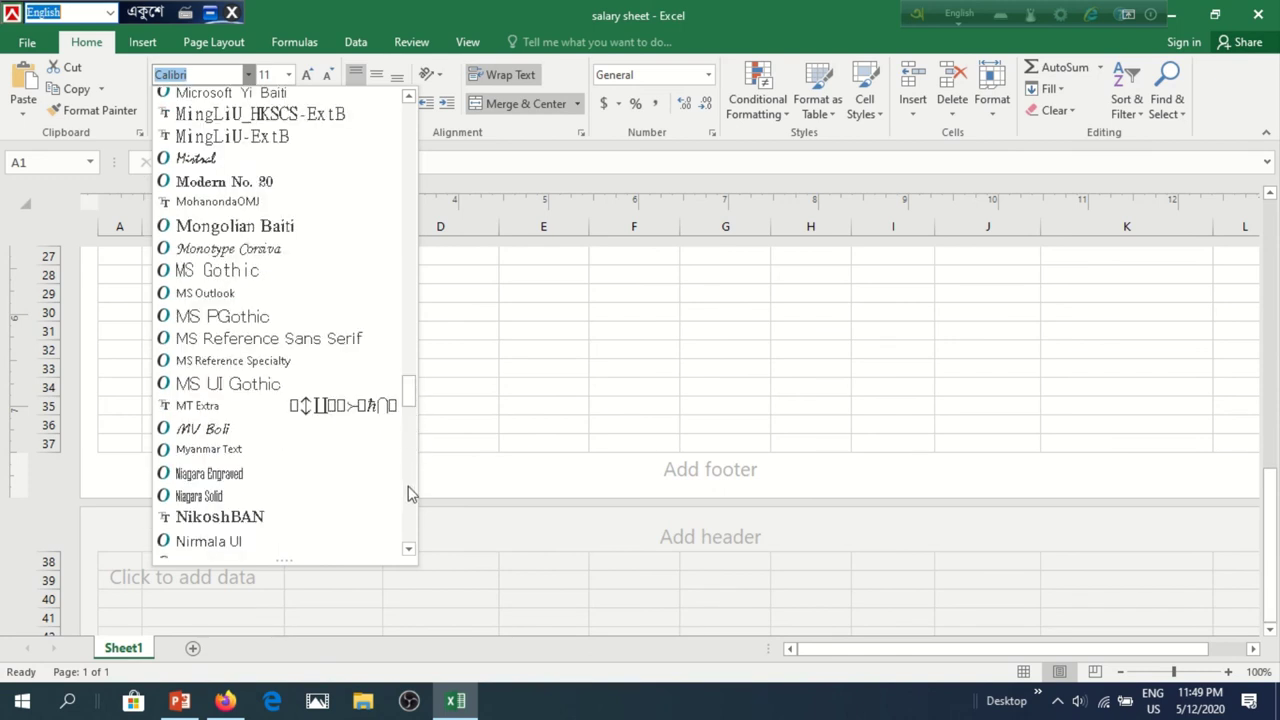
pyautogui.scroll(-4, 404, 420)
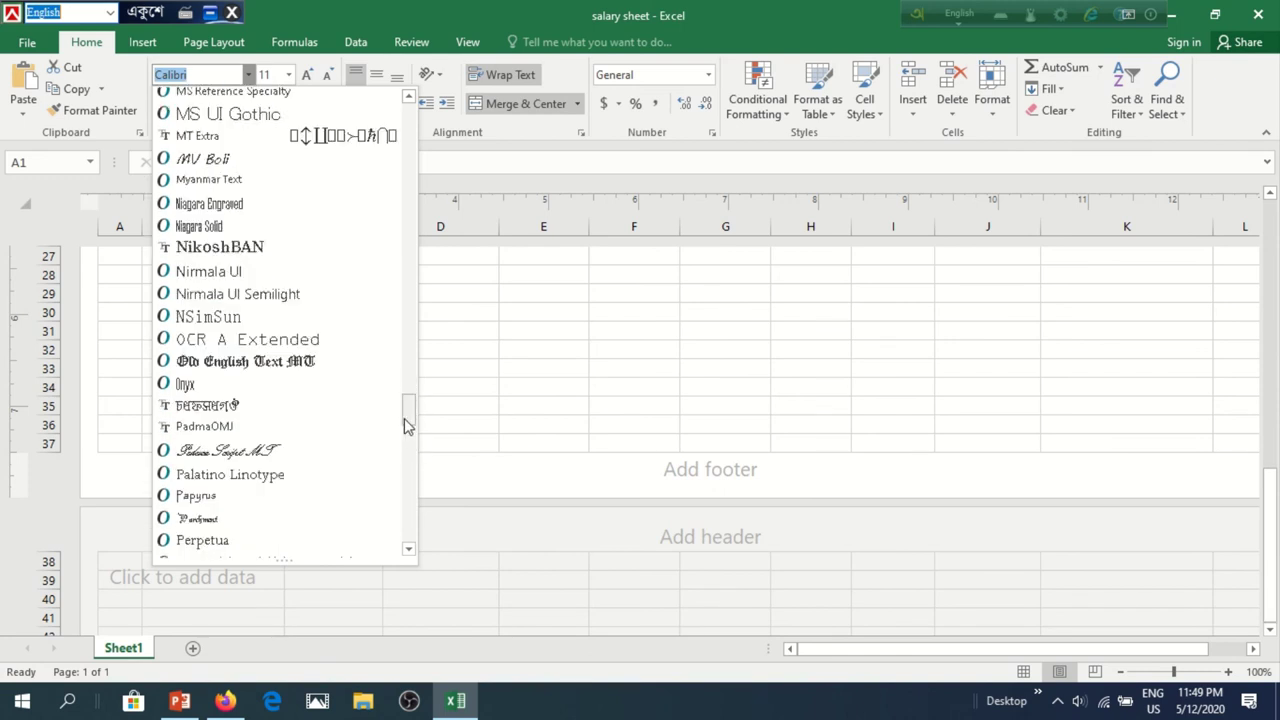
pyautogui.moveTo(405, 420); pyautogui.dragTo(414, 475)
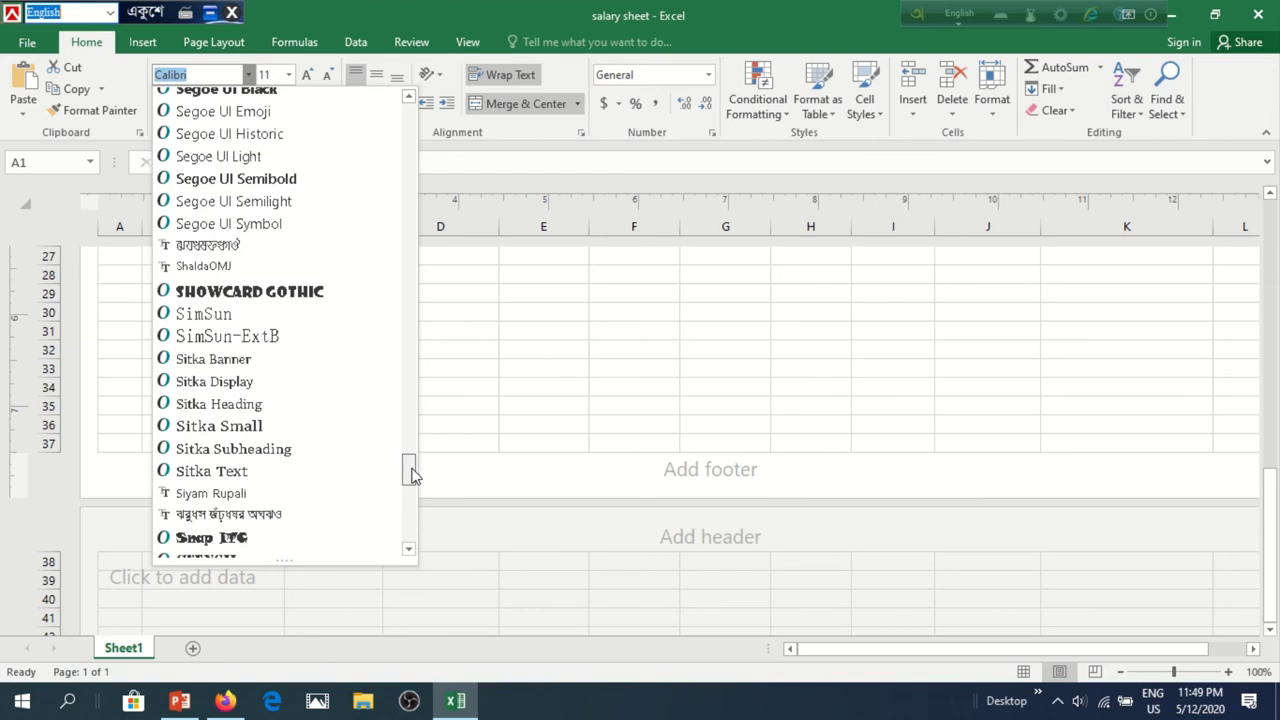
pyautogui.moveTo(414, 475); pyautogui.dragTo(411, 478)
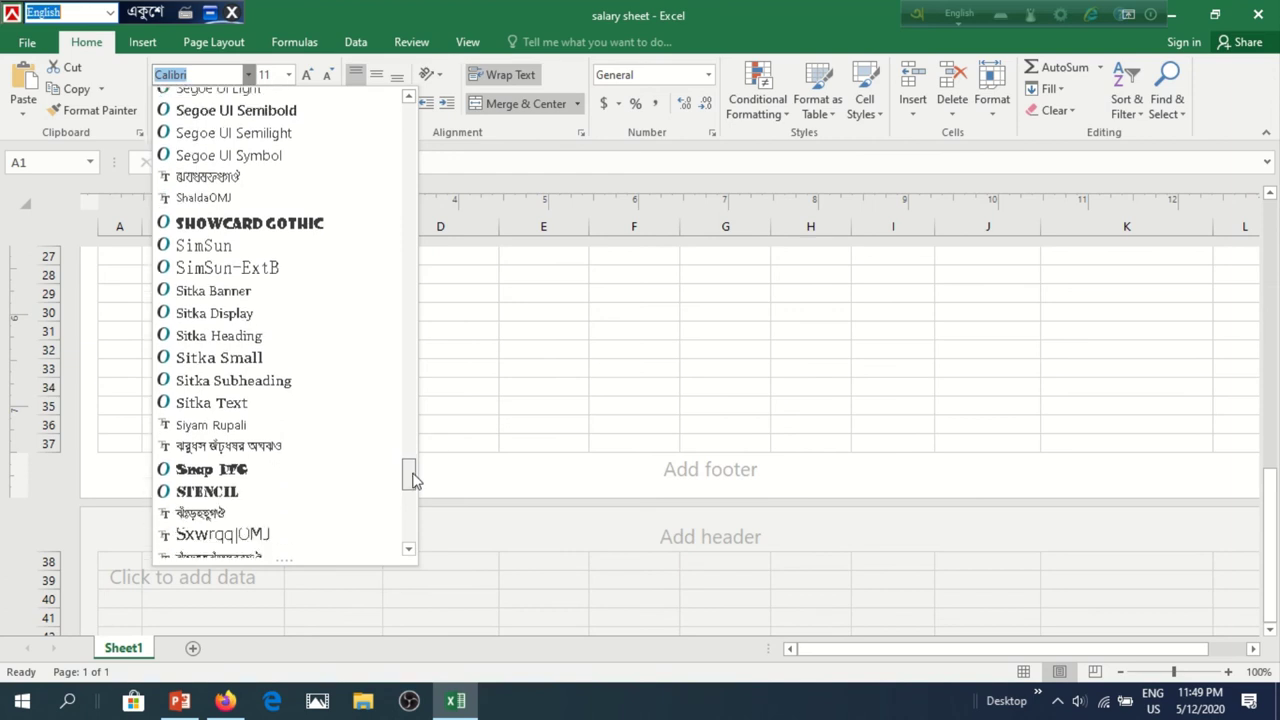
pyautogui.click(187, 514)
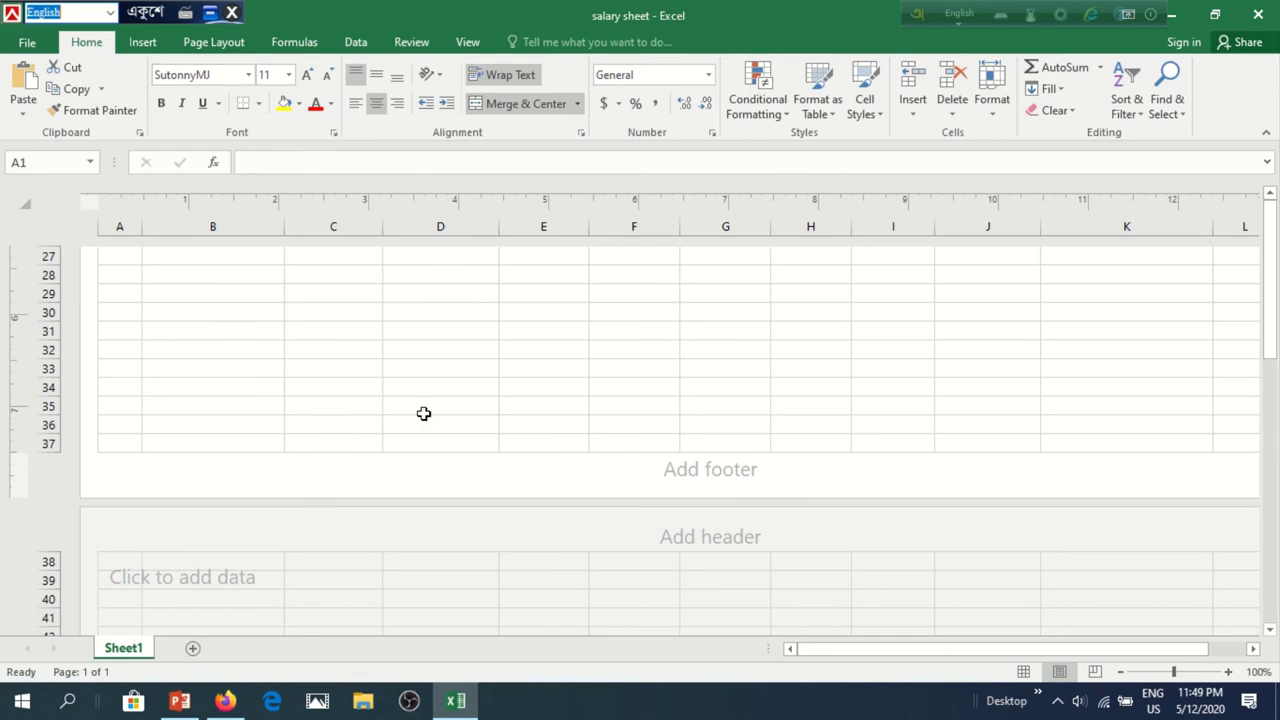
# Step: Select the merged title cell and switch the keyboard layout to Bijoy Classic
pyautogui.click(324, 337)
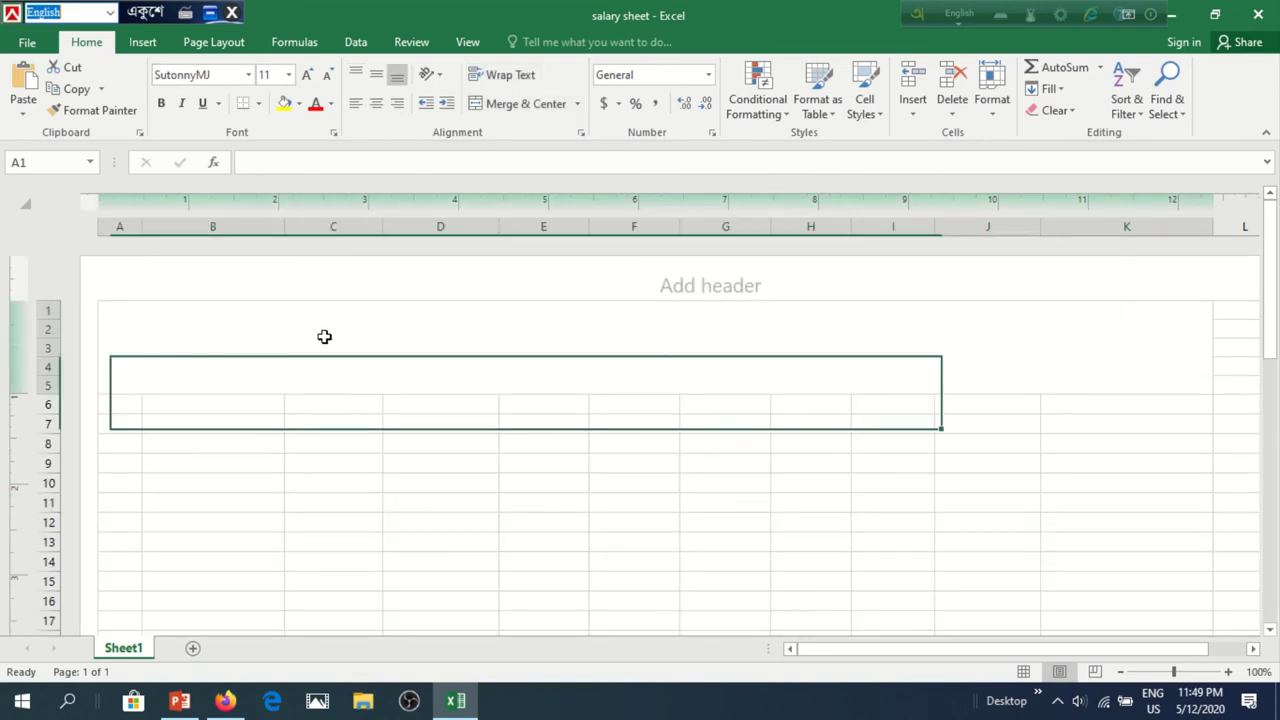
pyautogui.click(110, 12)
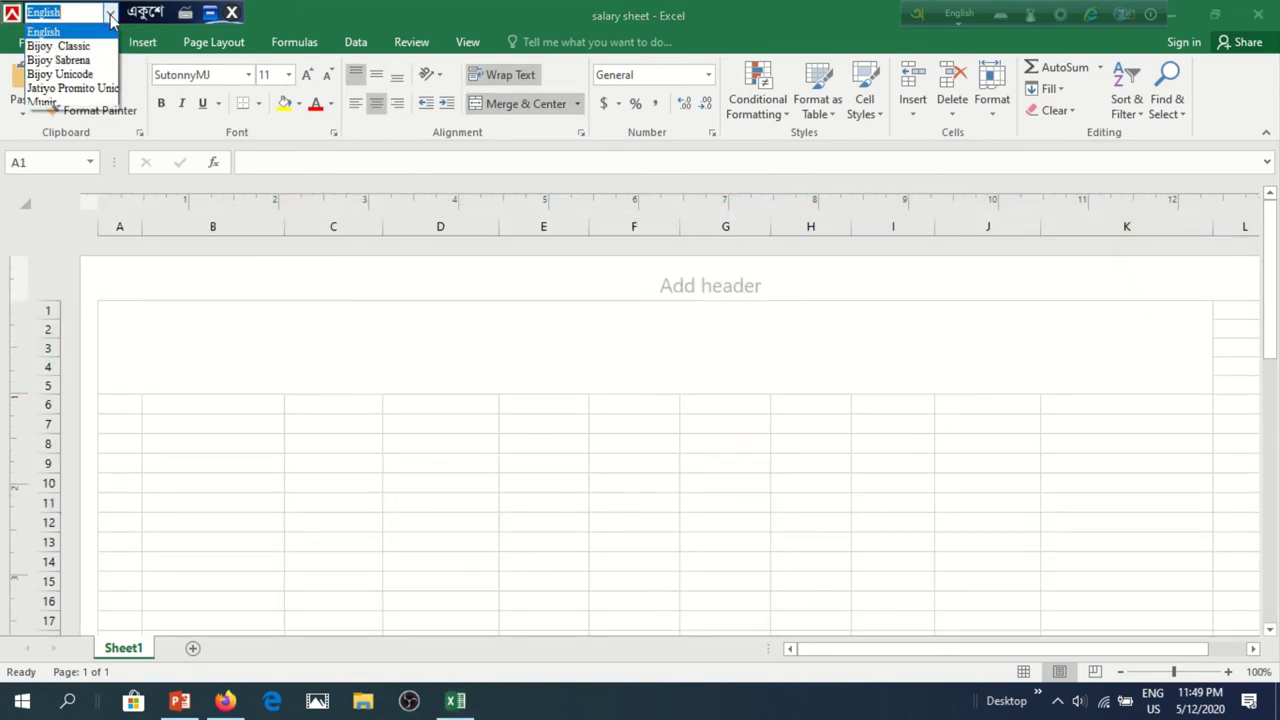
pyautogui.click(50, 29)
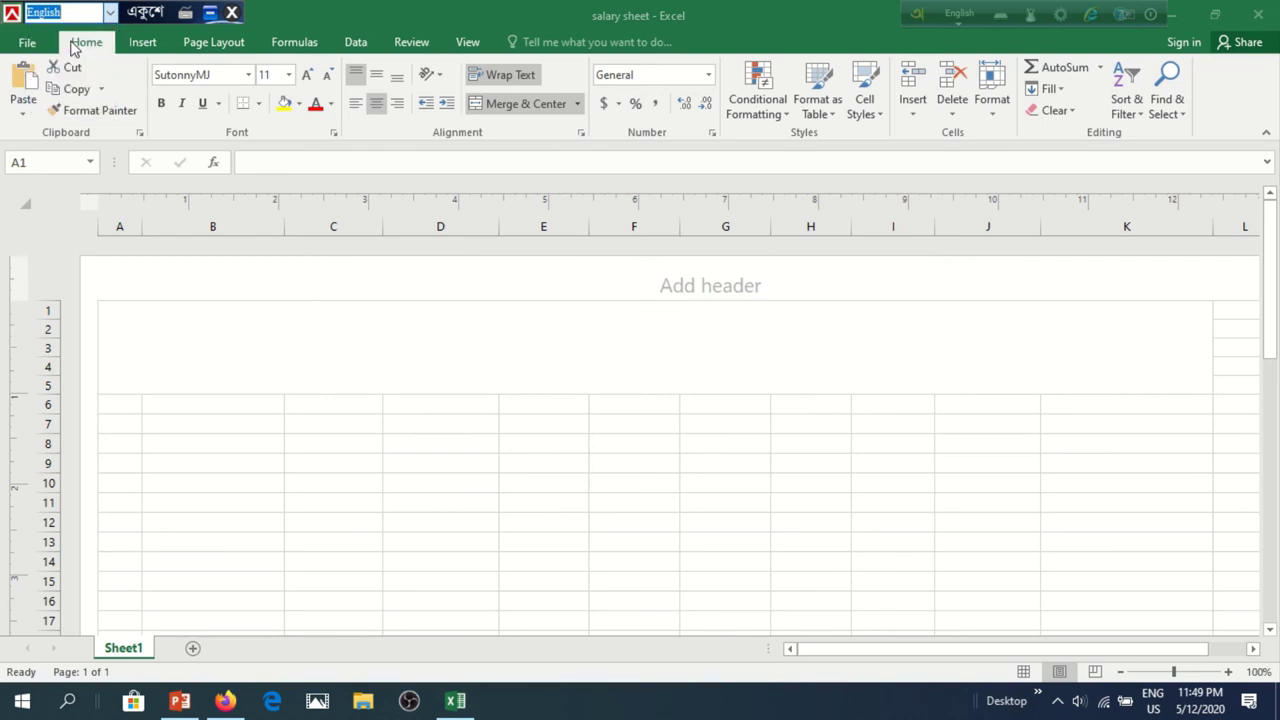
pyautogui.click(328, 335)
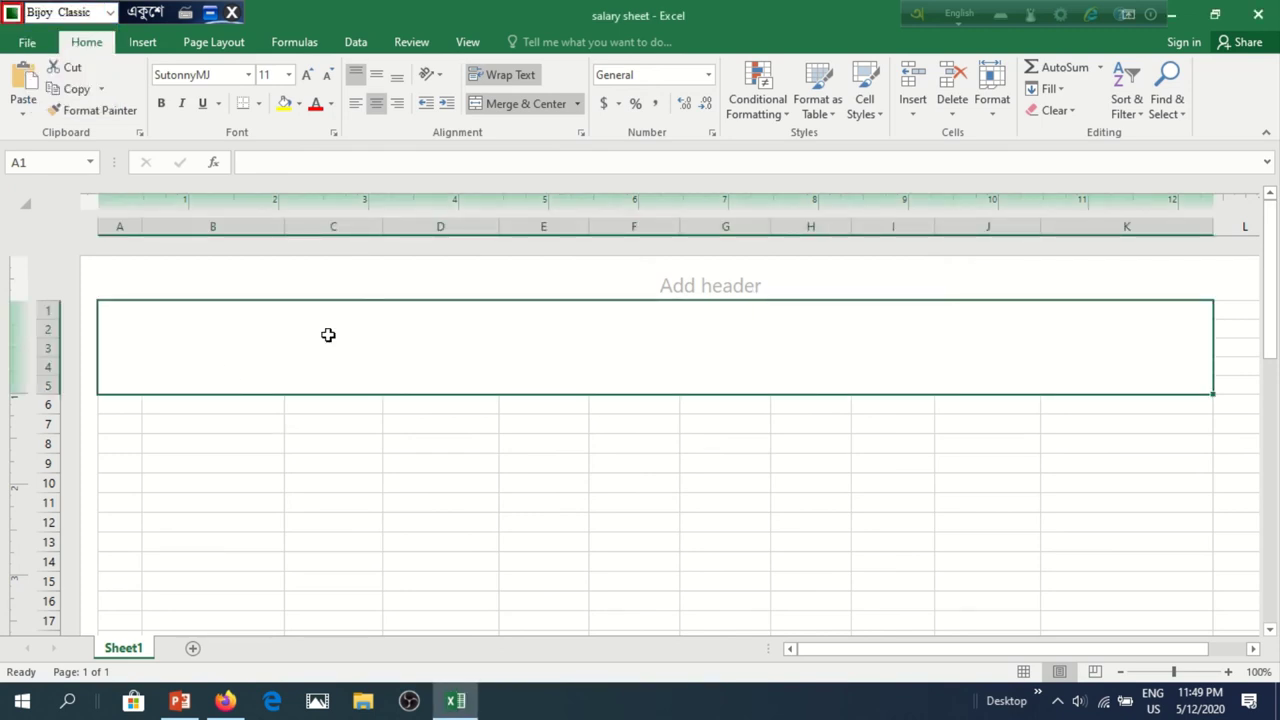
# Step: Type and erase test characters, then set the title's font size to 16
pyautogui.write('a')
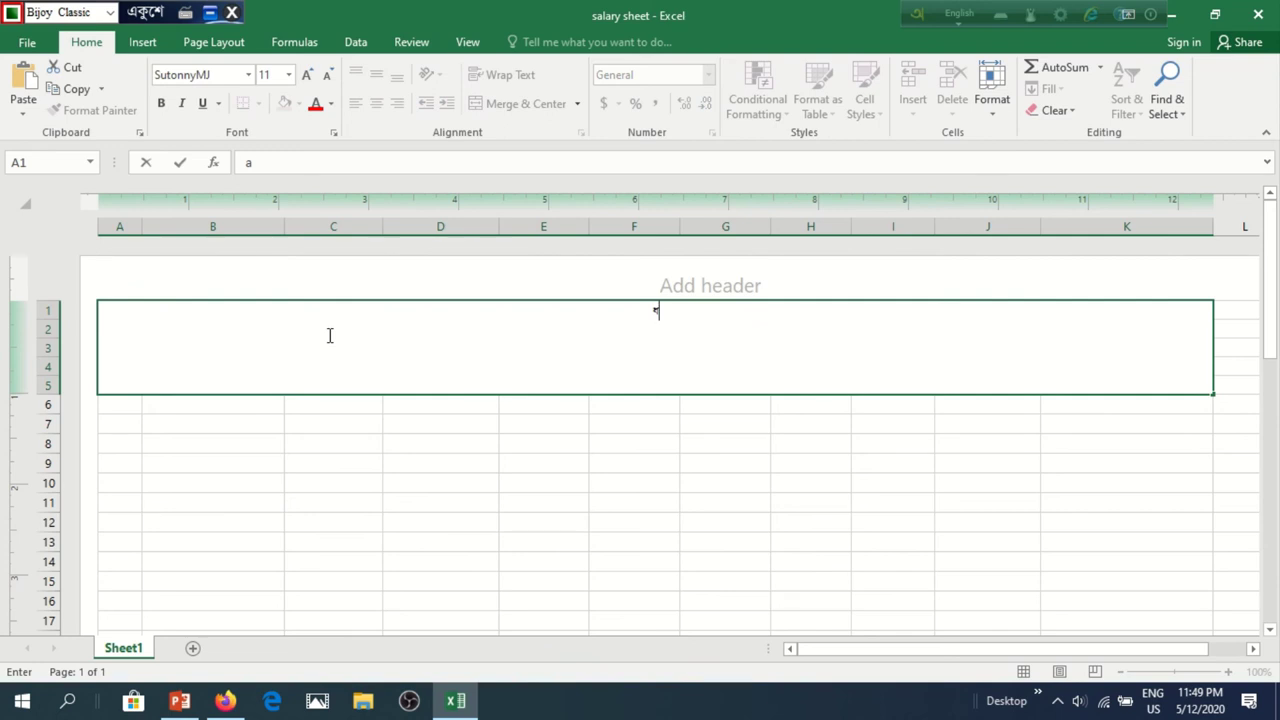
pyautogui.write('kkak')
pyautogui.press('BackSpace')
pyautogui.press('BackSpace')
pyautogui.press('BackSpace')
pyautogui.press('BackSpace')
pyautogui.press('BackSpace')
pyautogui.click(289, 76)
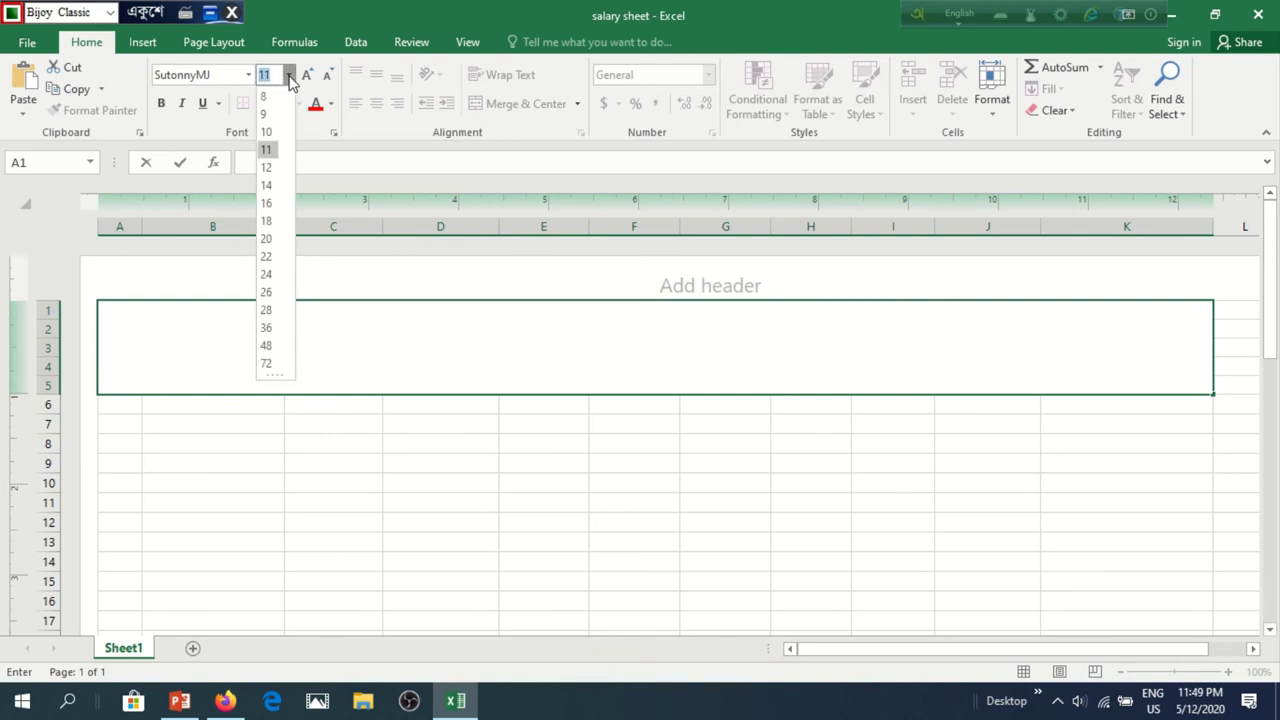
pyautogui.click(268, 203)
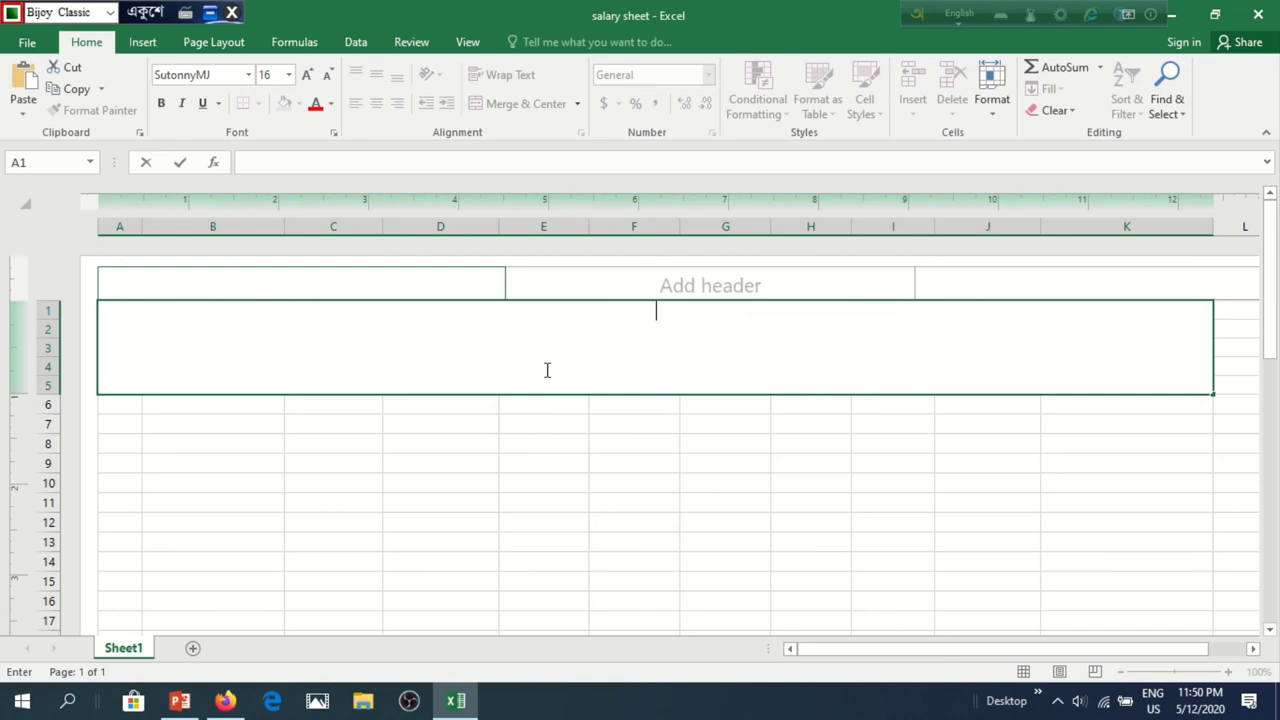
# Step: Type and delete test characters in the title cell, leaving it empty, then press Alt
pyautogui.write('he')
pyautogui.press('BackSpace')
pyautogui.press('BackSpace')
pyautogui.write('h')
pyautogui.press('BackSpace')
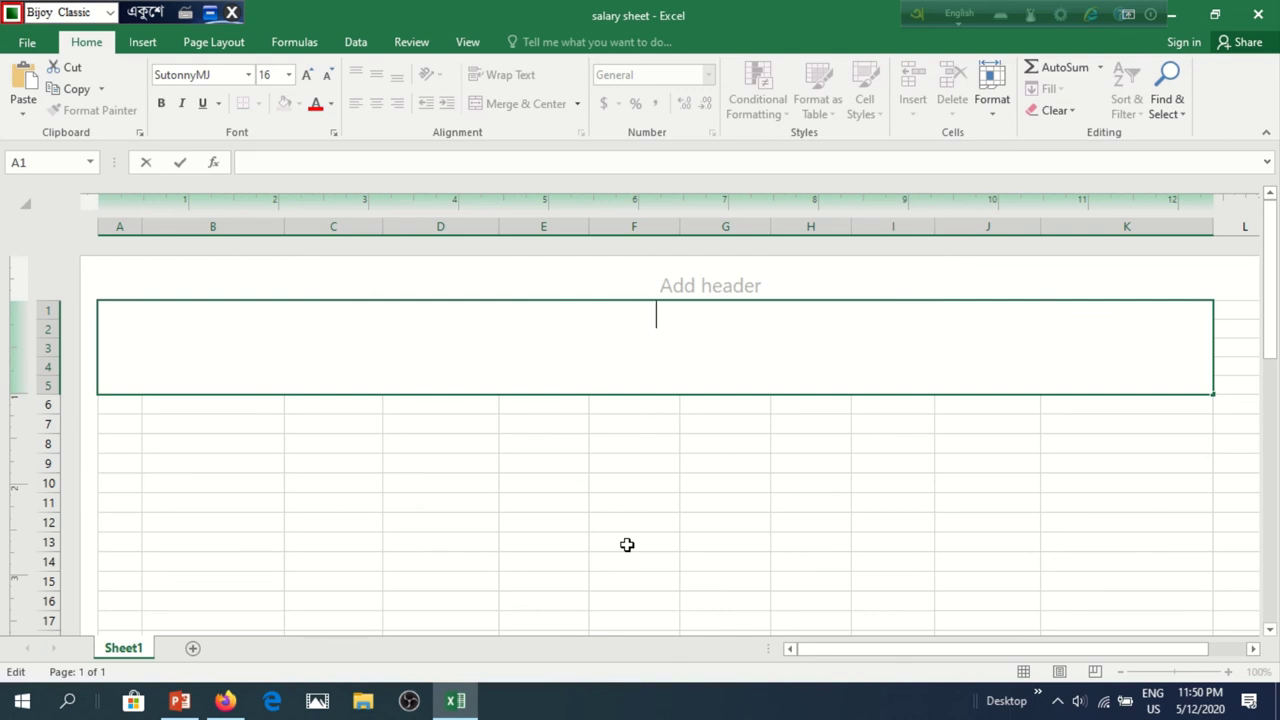
pyautogui.write('h')
pyautogui.press('BackSpace')
pyautogui.press('alt')
# Step: Type the first word বেতন (‡eZb) in the title cell, correcting typos along the way
pyautogui.press('e')
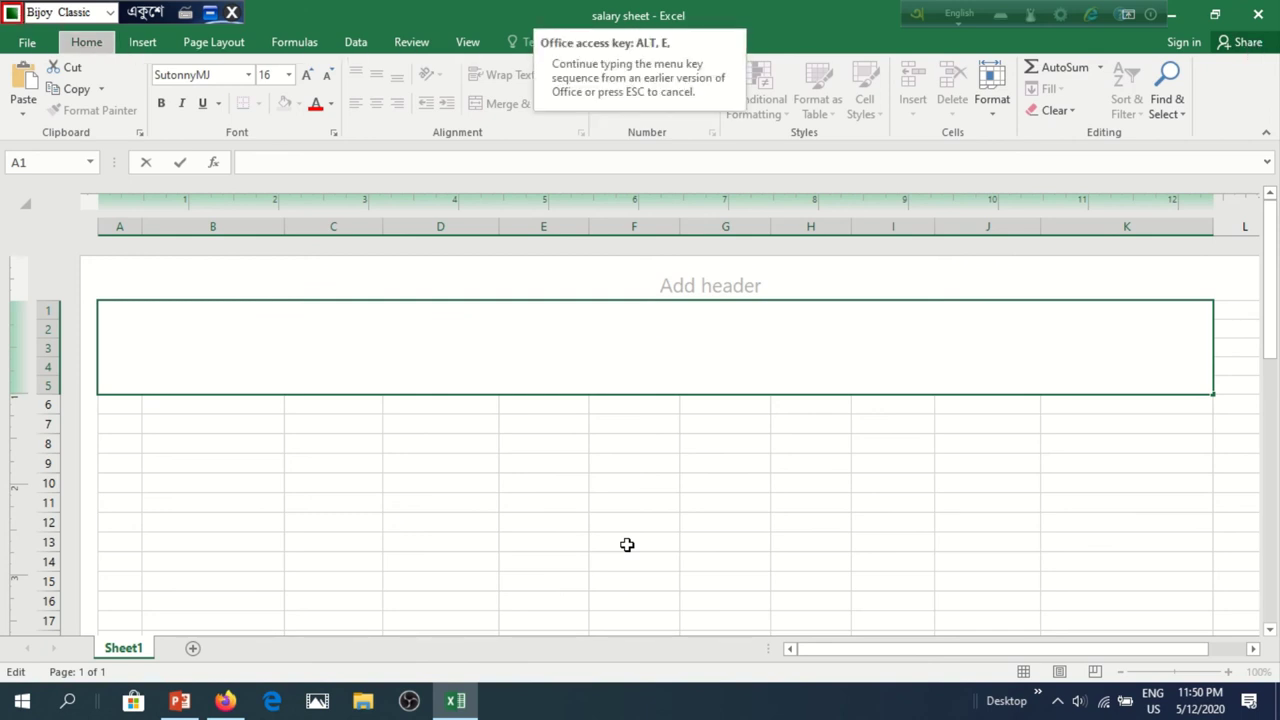
pyautogui.click(627, 340)
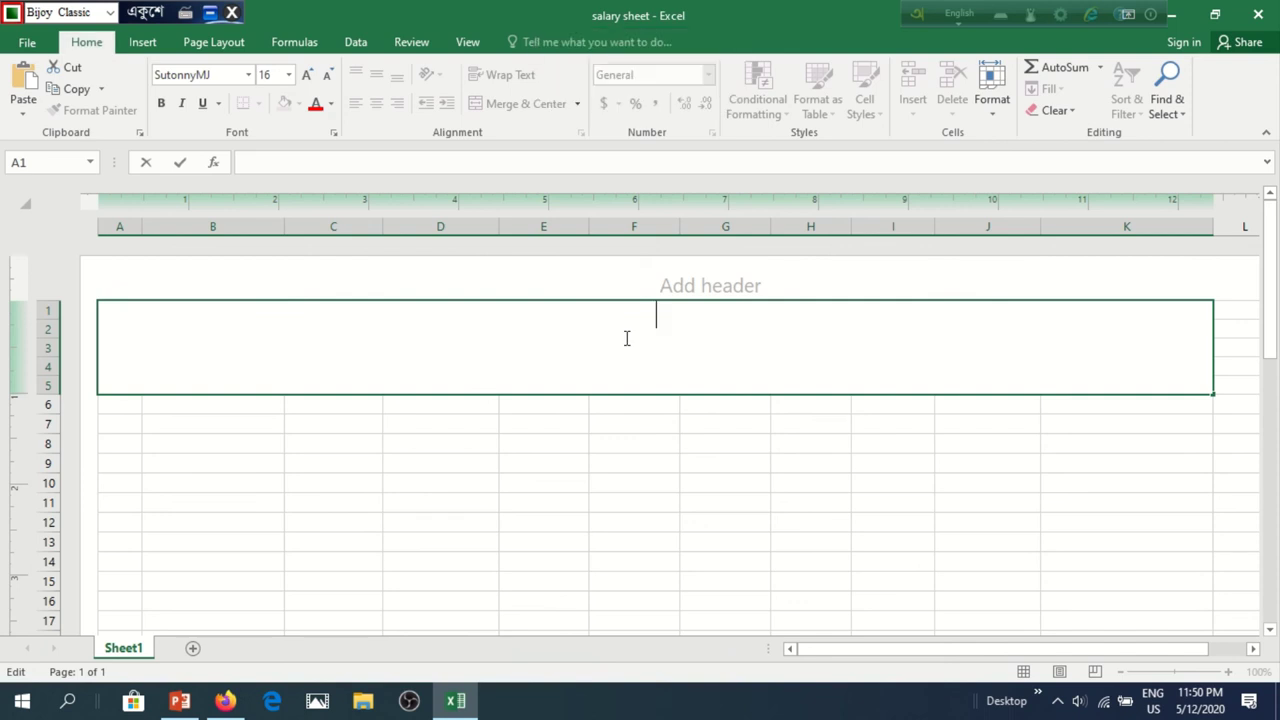
pyautogui.write('eW')
pyautogui.press('BackSpace')
pyautogui.write('W')
pyautogui.press('BackSpace')
pyautogui.press('BackSpace')
pyautogui.write('‡e')
pyautogui.write('`')
pyautogui.press('BackSpace')
pyautogui.write('Z')
pyautogui.write('b')
pyautogui.press('BackSpace')
pyautogui.write('i')
pyautogui.press('BackSpace')
# Step: Continue the title with ' /জানুয়ারী-২০২০' (/Rvbyqvix-2020), removing stray characters
pyautogui.write('b')
pyautogui.write(' /')
pyautogui.write('R')
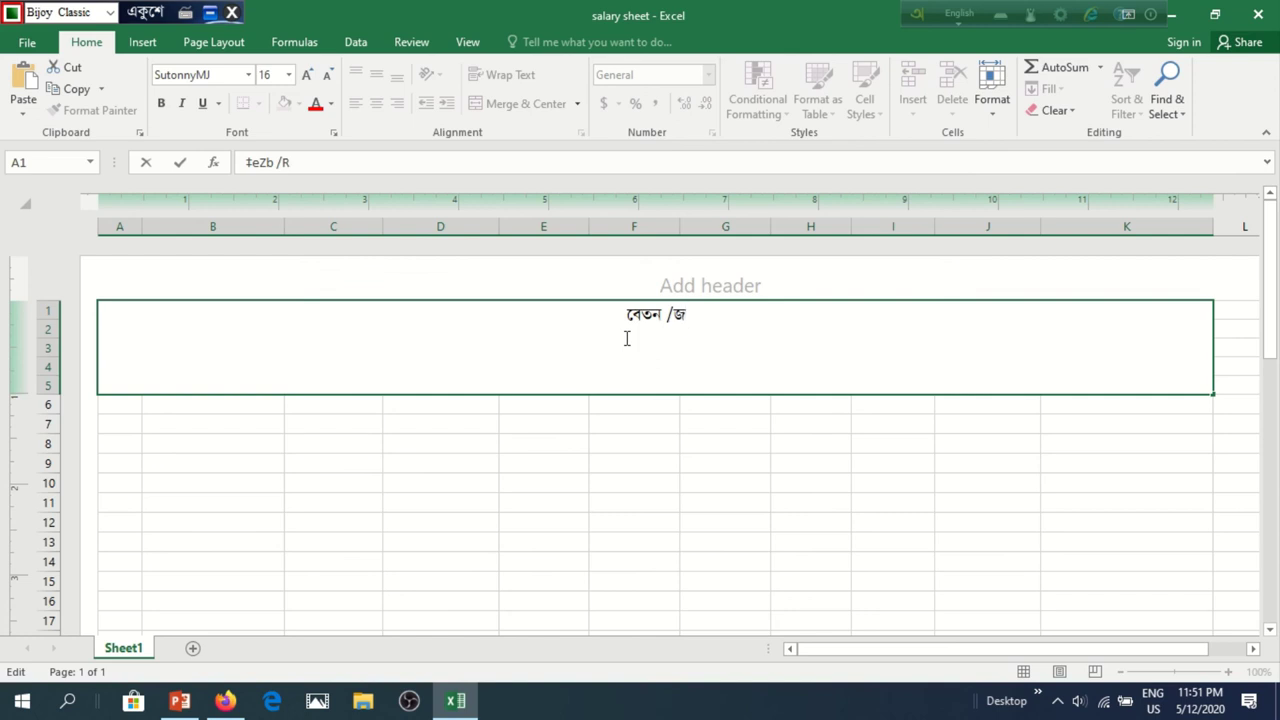
pyautogui.write('&')
pyautogui.press('BackSpace')
pyautogui.press('BackSpace')
pyautogui.write('Av')
pyautogui.press('BackSpace')
pyautogui.press('BackSpace')
pyautogui.write('R')
pyautogui.write('vb')
pyautogui.write('y')
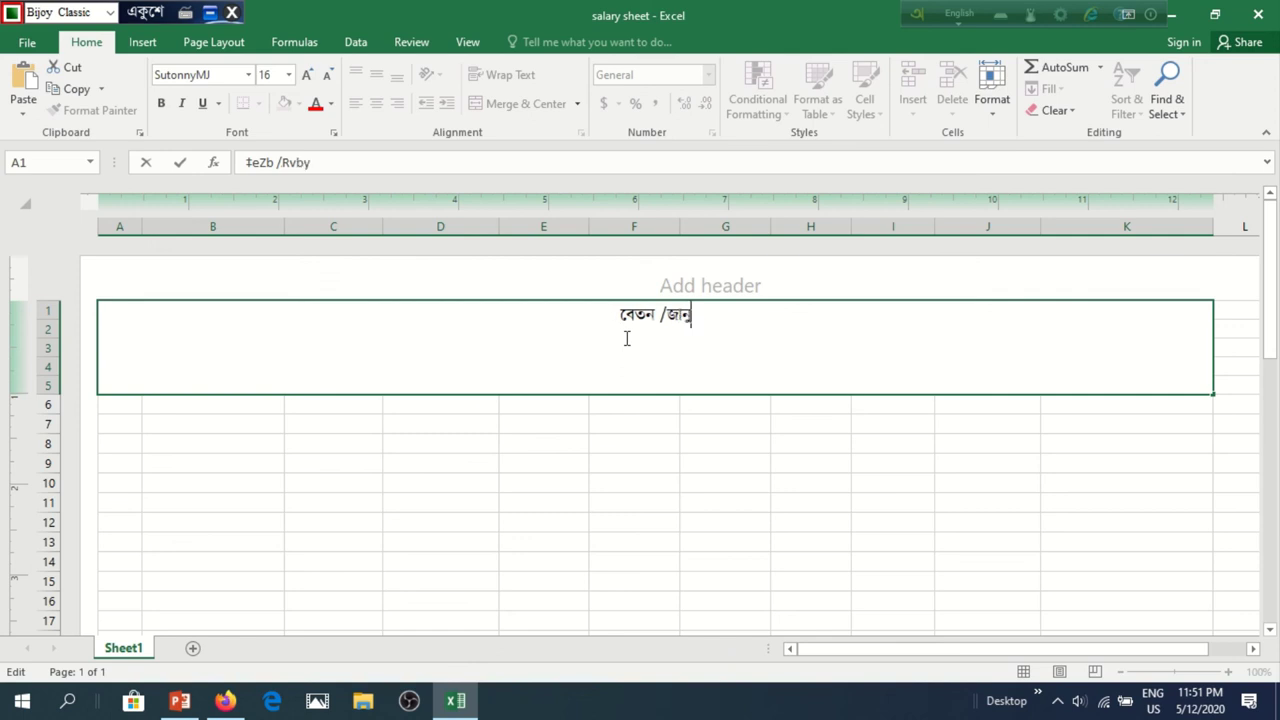
pyautogui.write('s')
pyautogui.press('BackSpace')
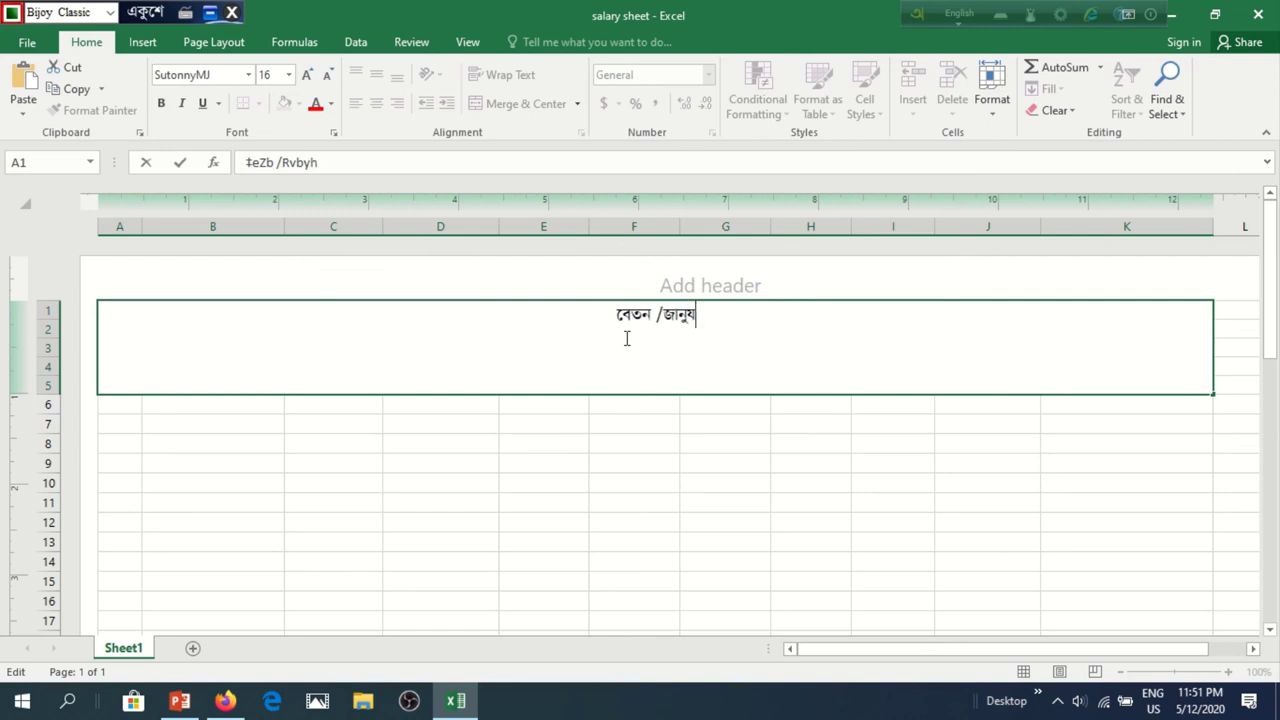
pyautogui.write('q')
pyautogui.write('v')
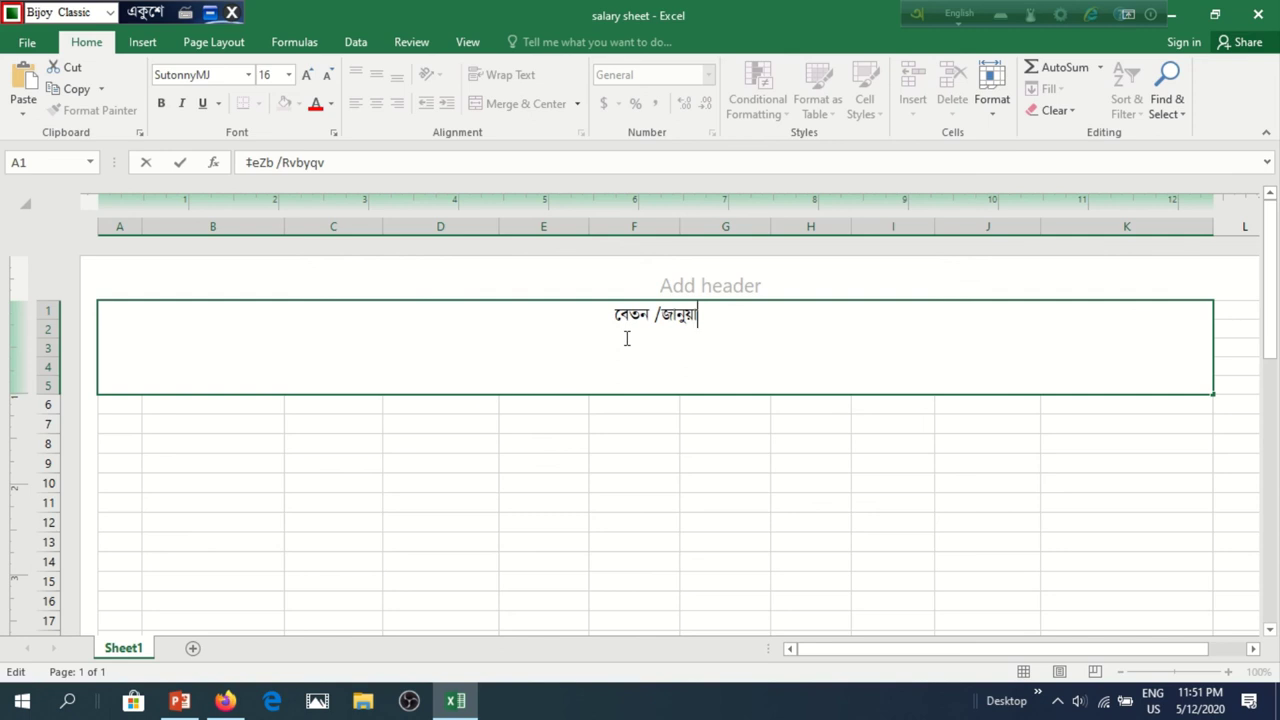
pyautogui.write('i')
pyautogui.write('x')
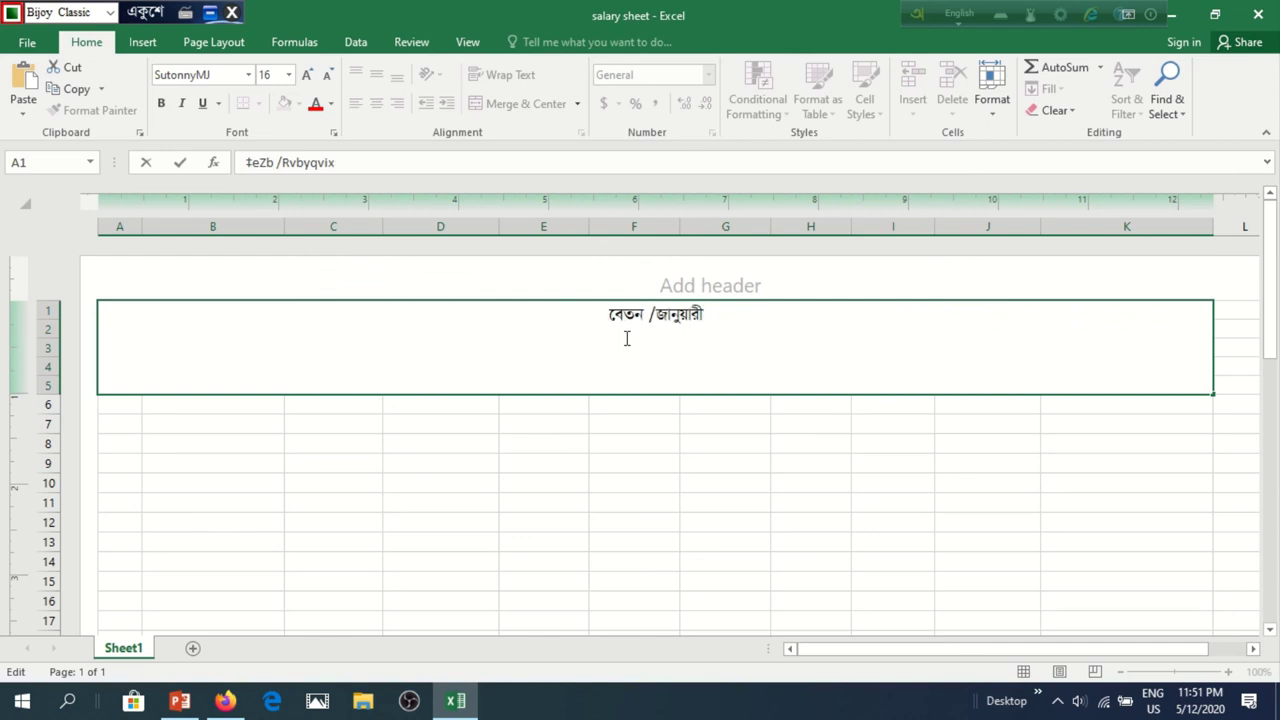
pyautogui.write('-')
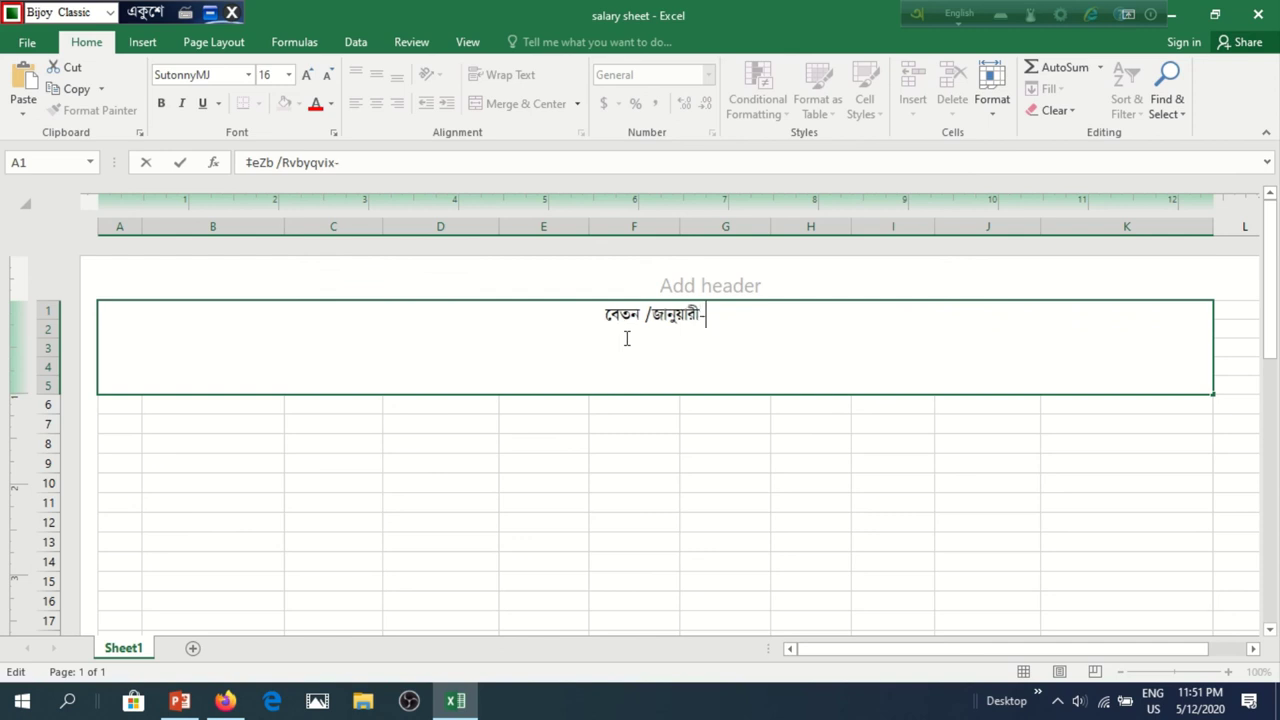
pyautogui.write('202')
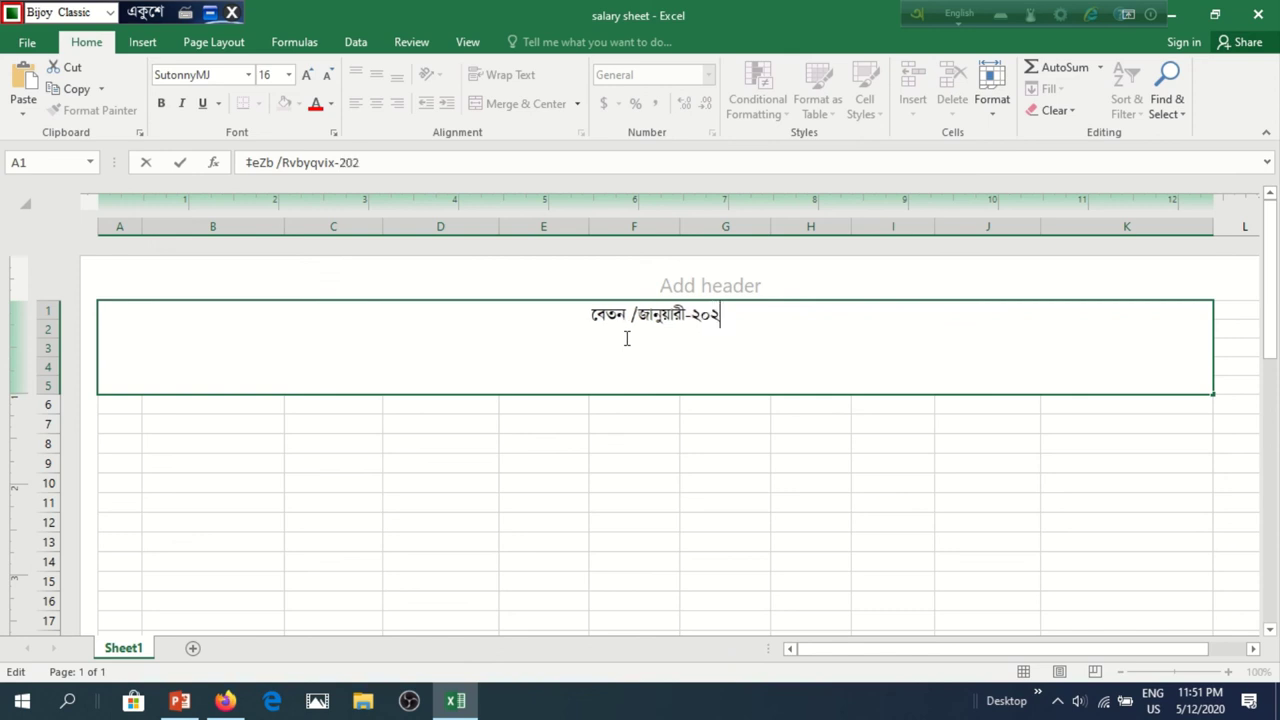
pyautogui.write('0')
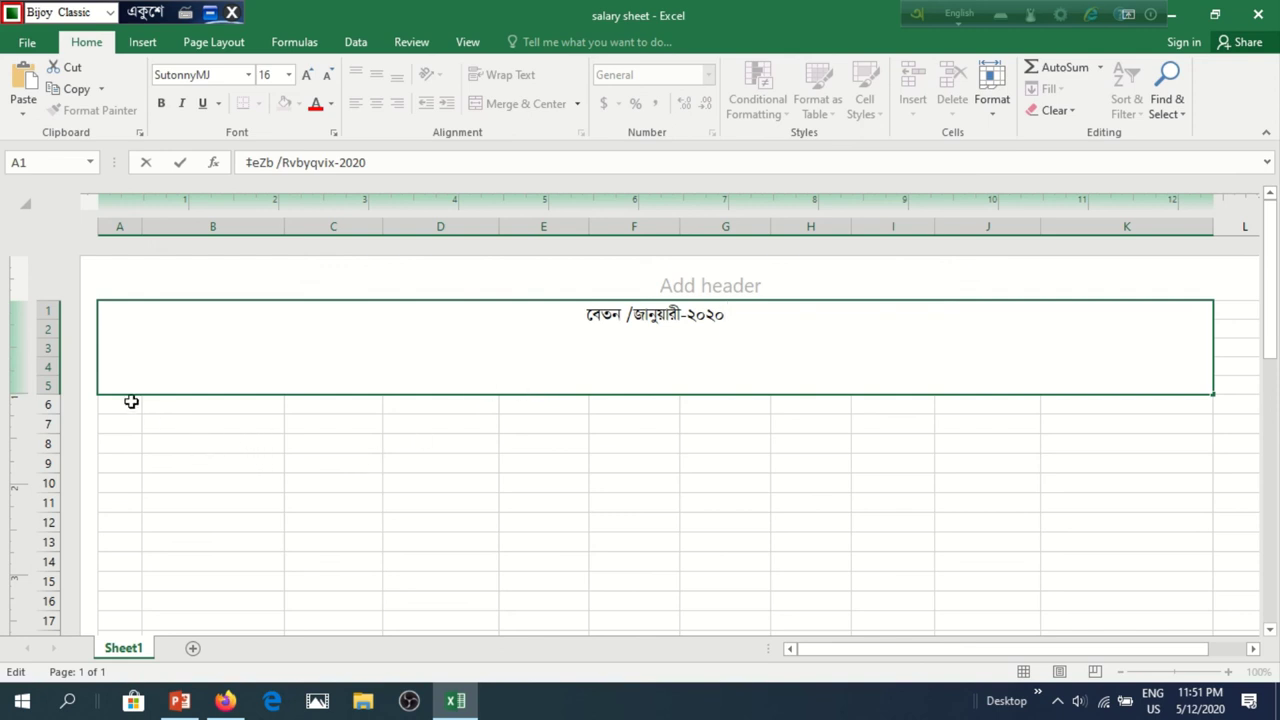
pyautogui.moveTo(120, 405)
pyautogui.mouseDown()
pyautogui.moveTo(867, 455)
pyautogui.moveTo(1085, 633)
pyautogui.moveTo(1090, 594)
pyautogui.mouseUp()
pyautogui.write('+A6:K20A6:K19A6:K20A6:K21')
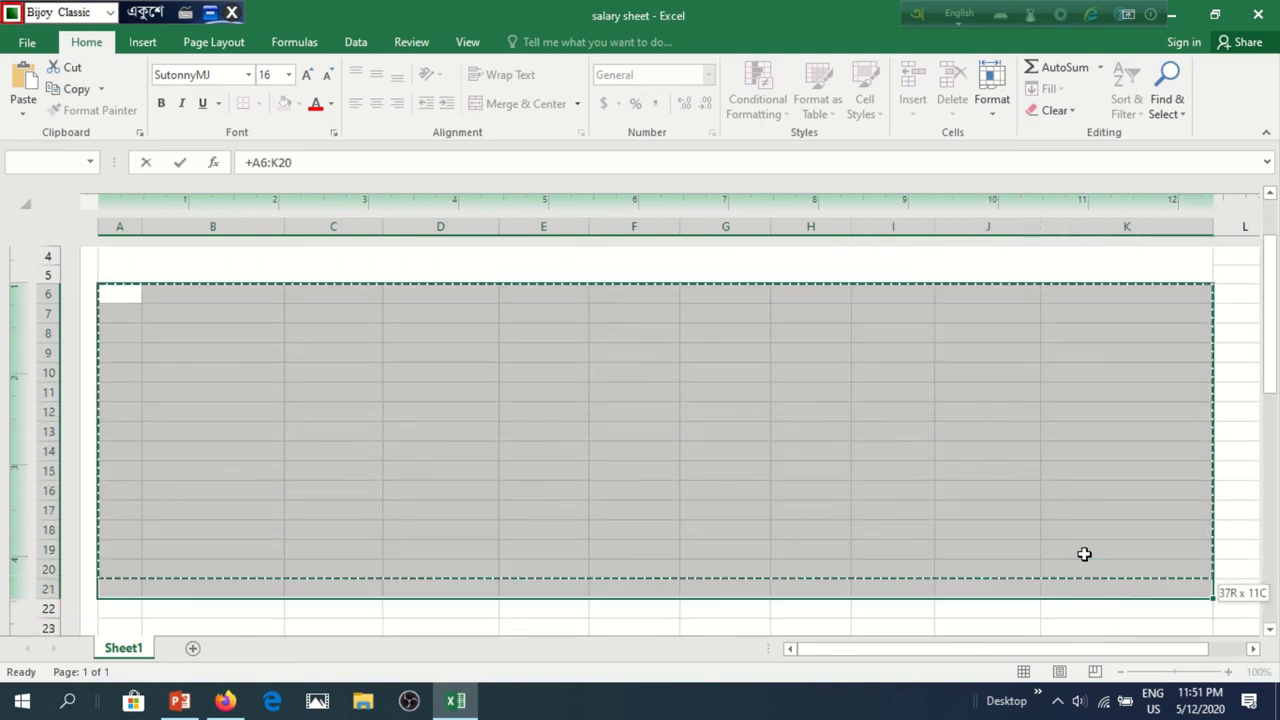
pyautogui.press('Return')
pyautogui.click(886, 269)
pyautogui.scroll(2, 180, 330)
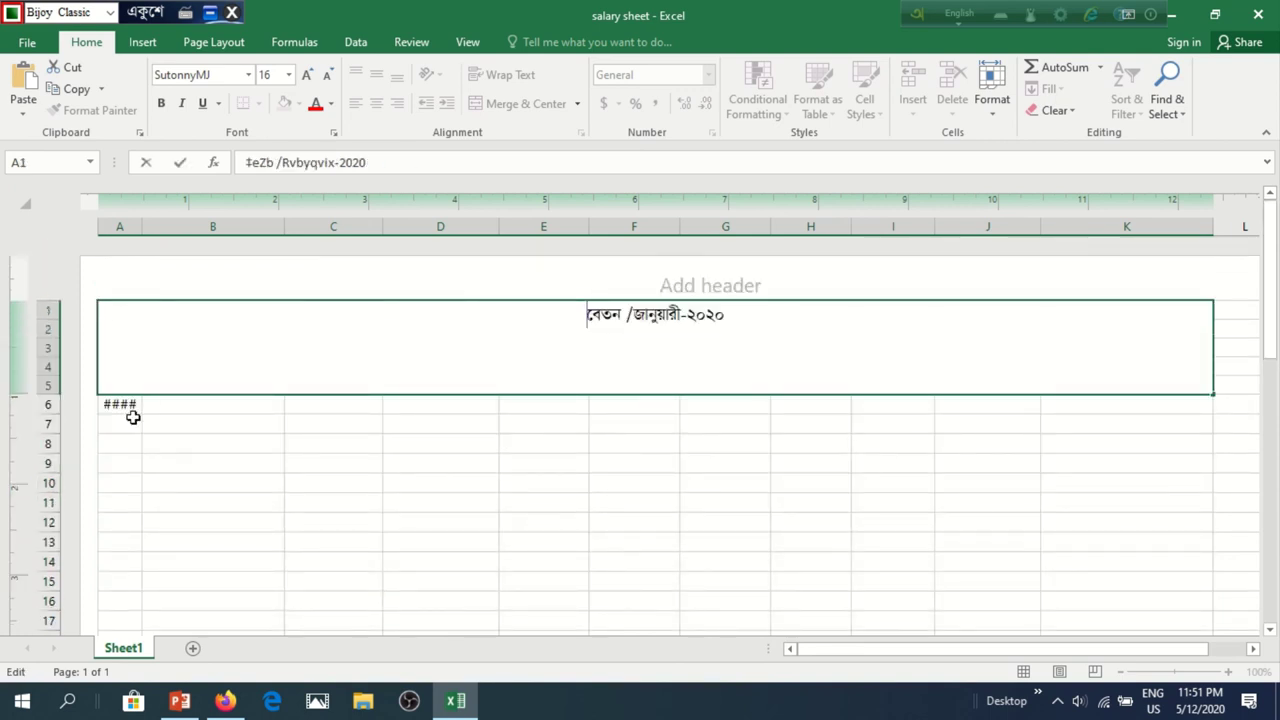
pyautogui.click(128, 404)
pyautogui.doubleClick(128, 408)
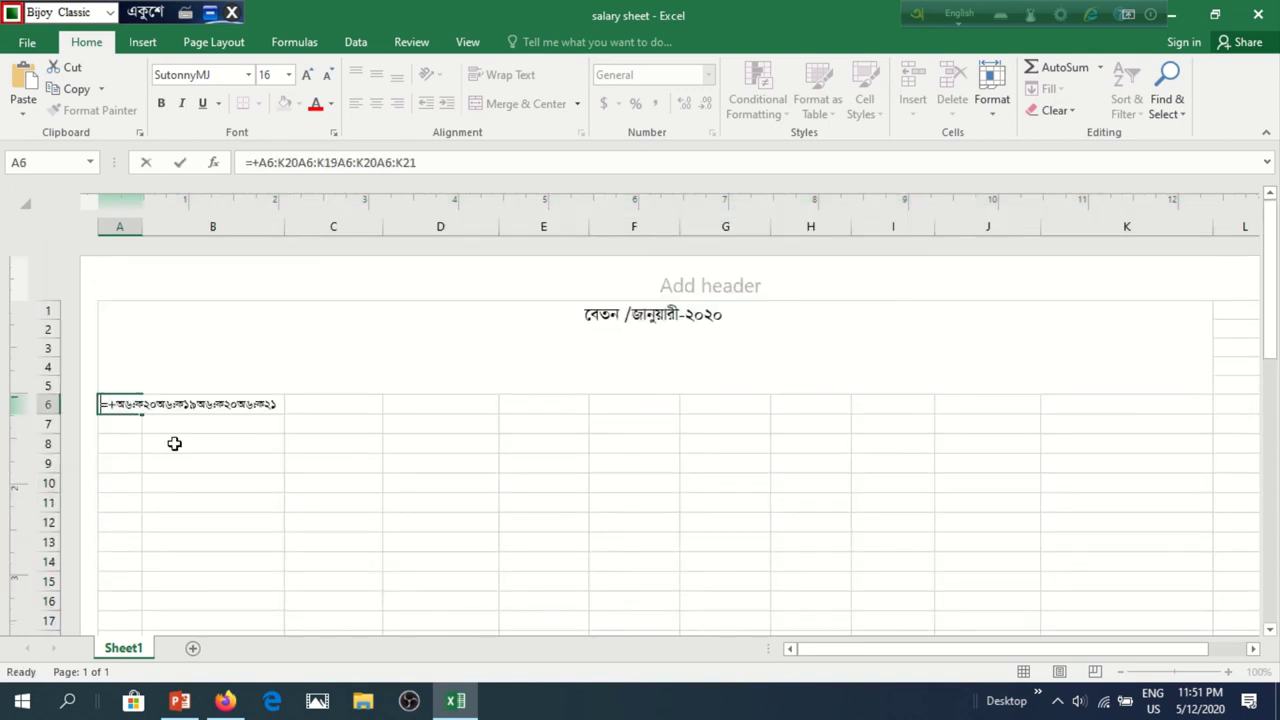
pyautogui.press('Escape')
pyautogui.press('Delete')
pyautogui.moveTo(152, 424); pyautogui.dragTo(164, 457)
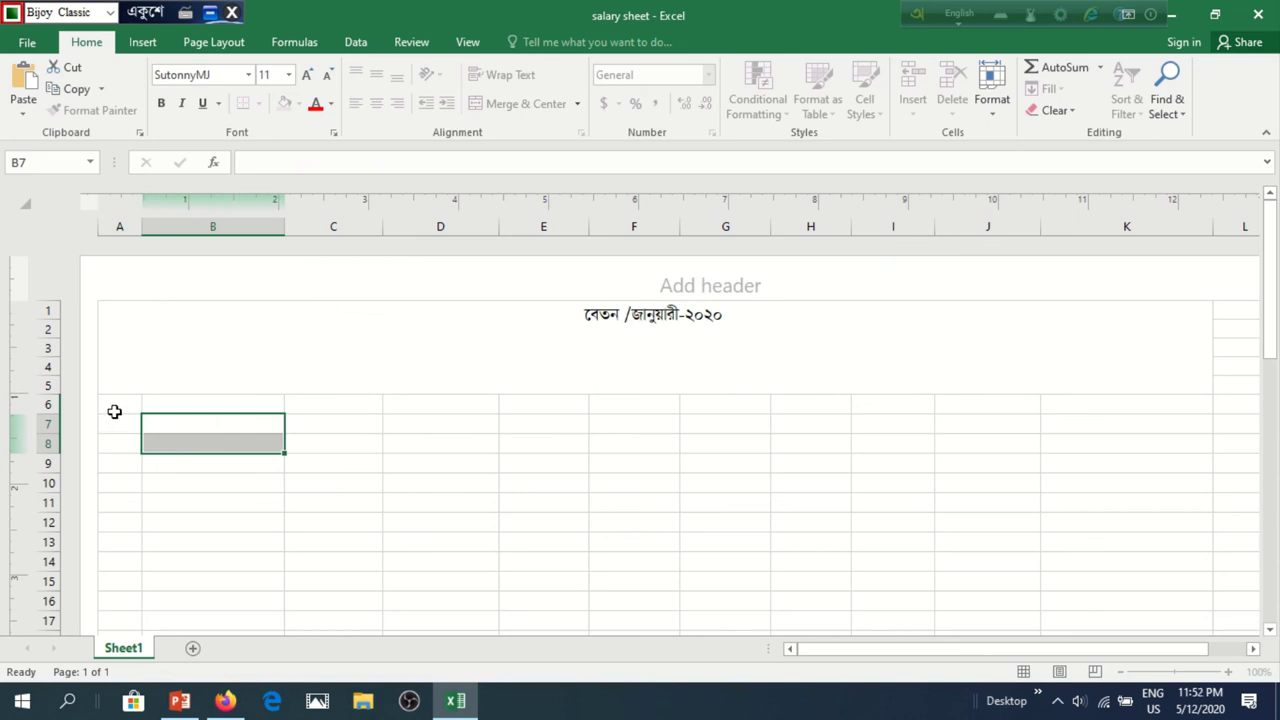
pyautogui.moveTo(115, 408); pyautogui.dragTo(1078, 629)
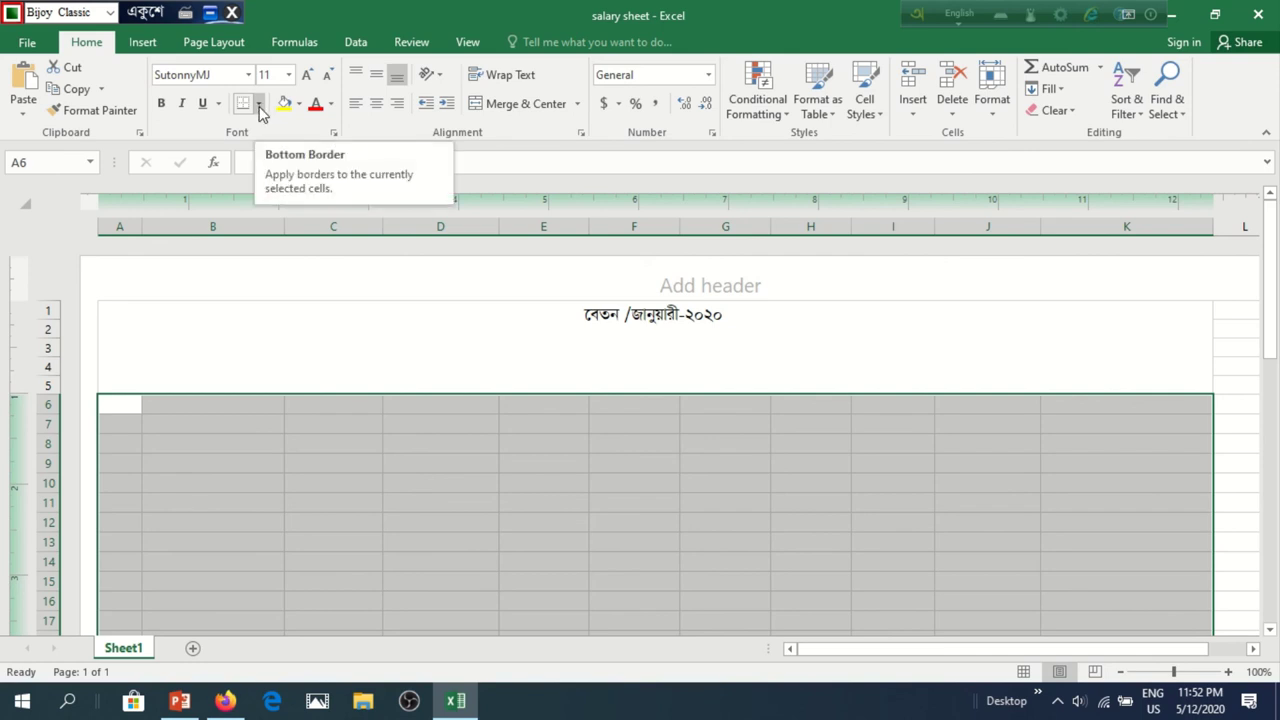
# Step: Apply All Borders to A6:K18, then deselect to view the grid
pyautogui.click(259, 106)
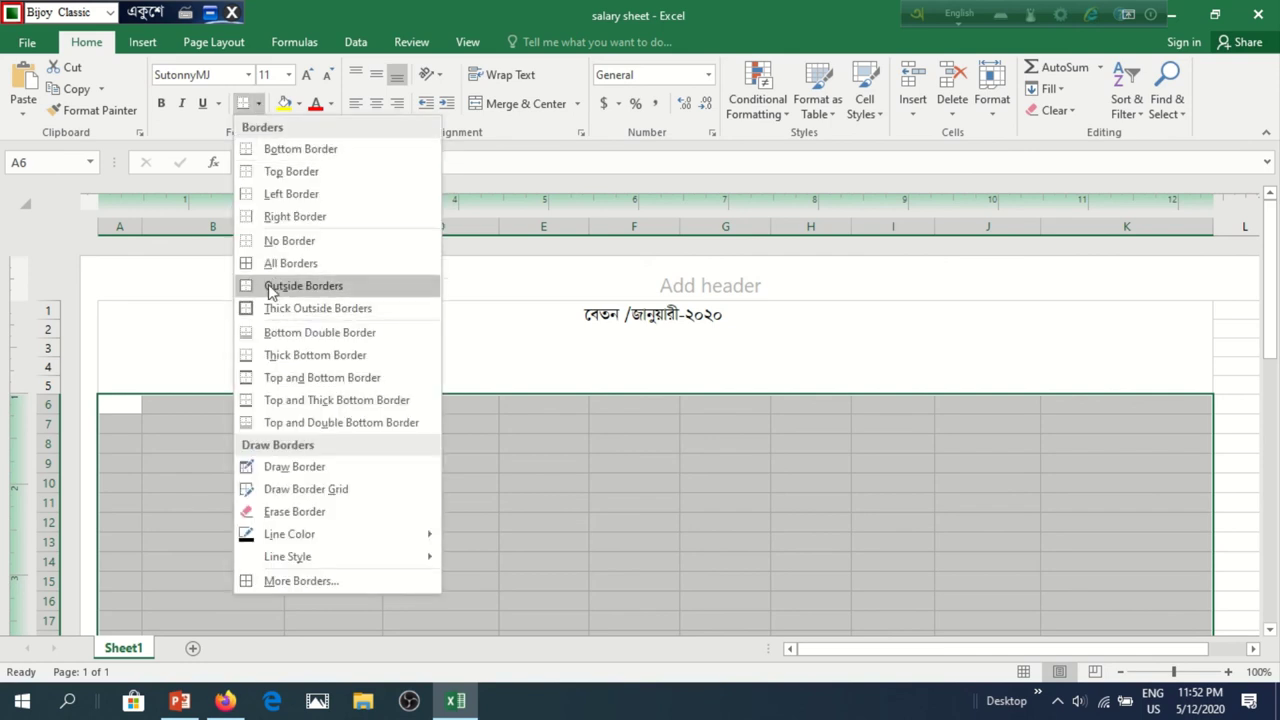
pyautogui.click(272, 263)
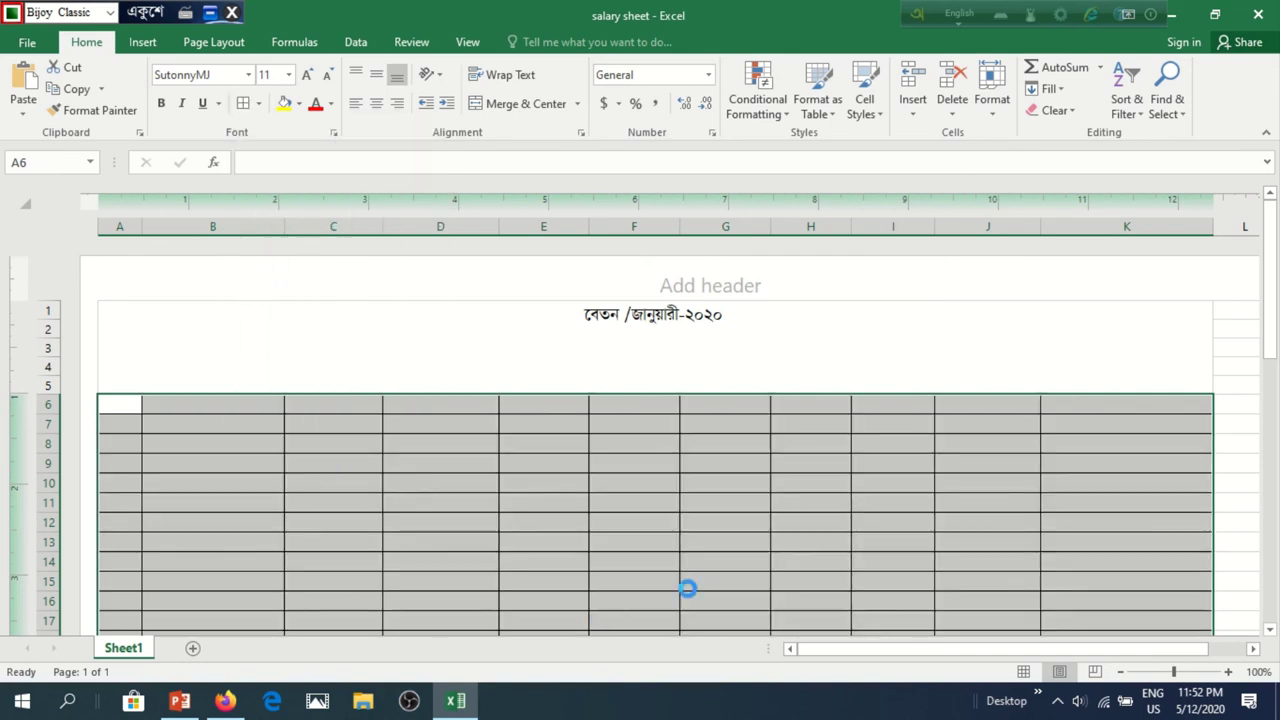
pyautogui.scroll(-3, 633, 550)
pyautogui.scroll(1, 633, 550)
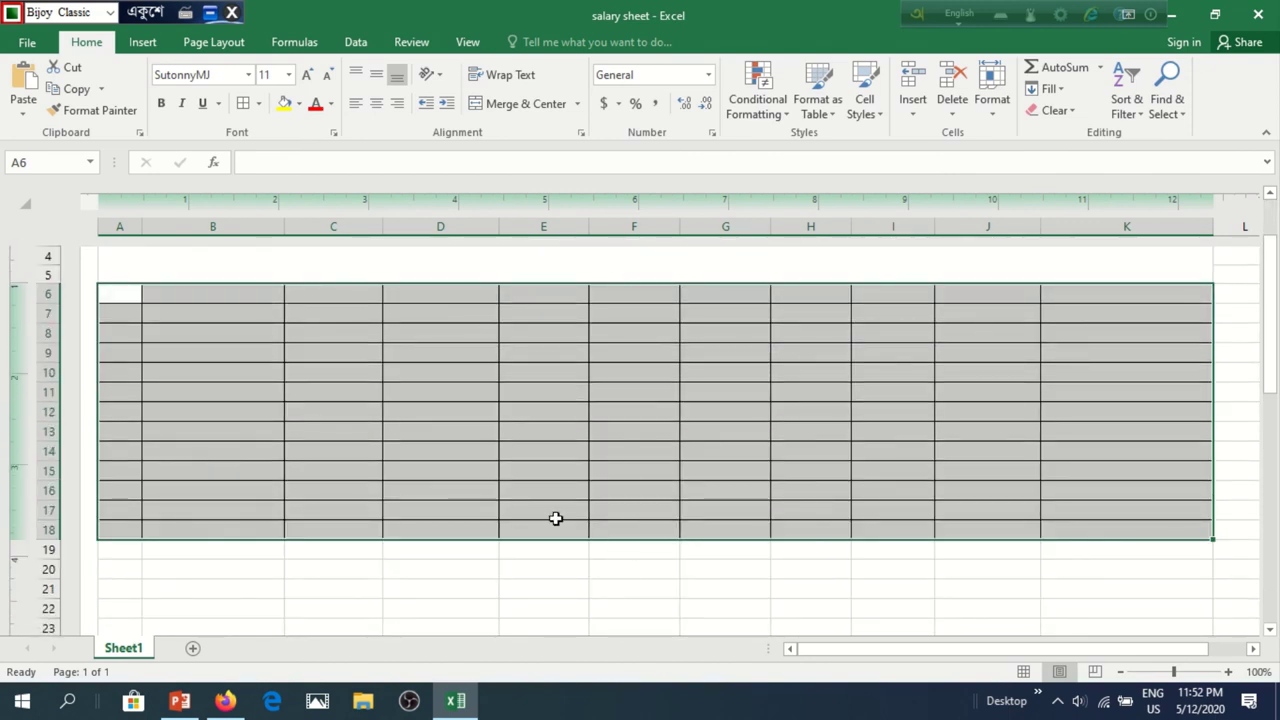
pyautogui.click(482, 412)
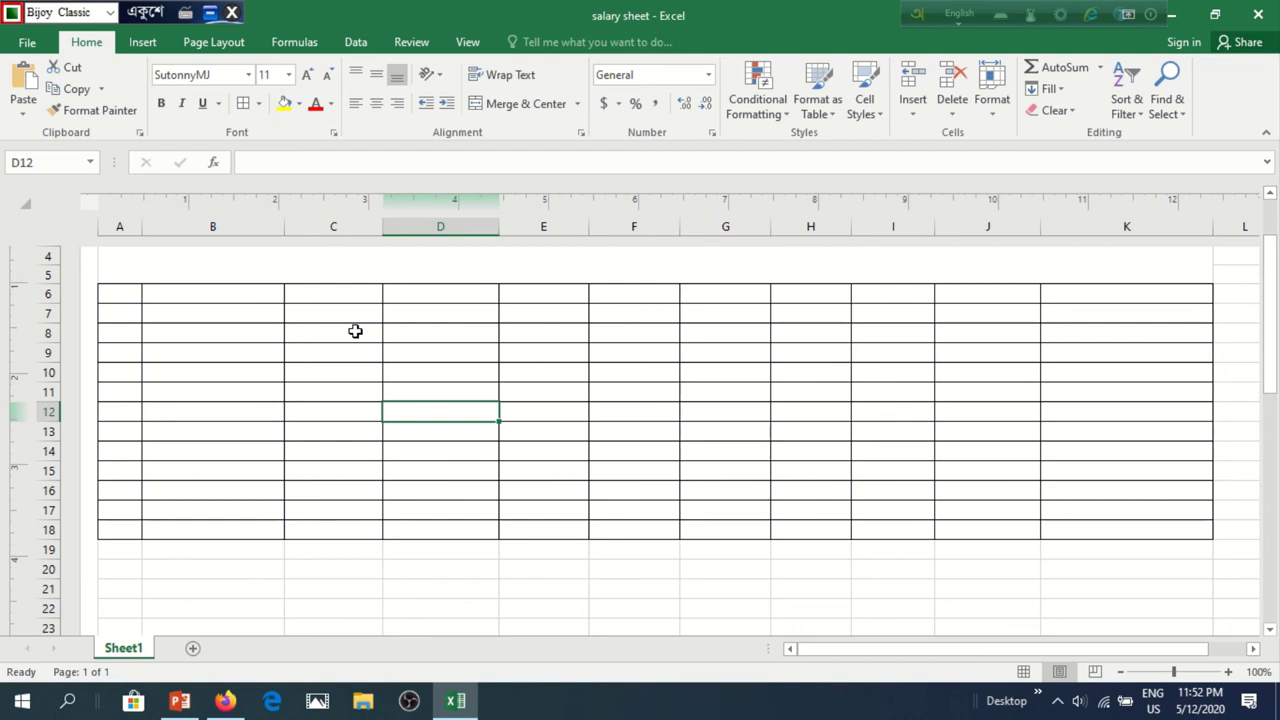
pyautogui.scroll(2, 480, 272)
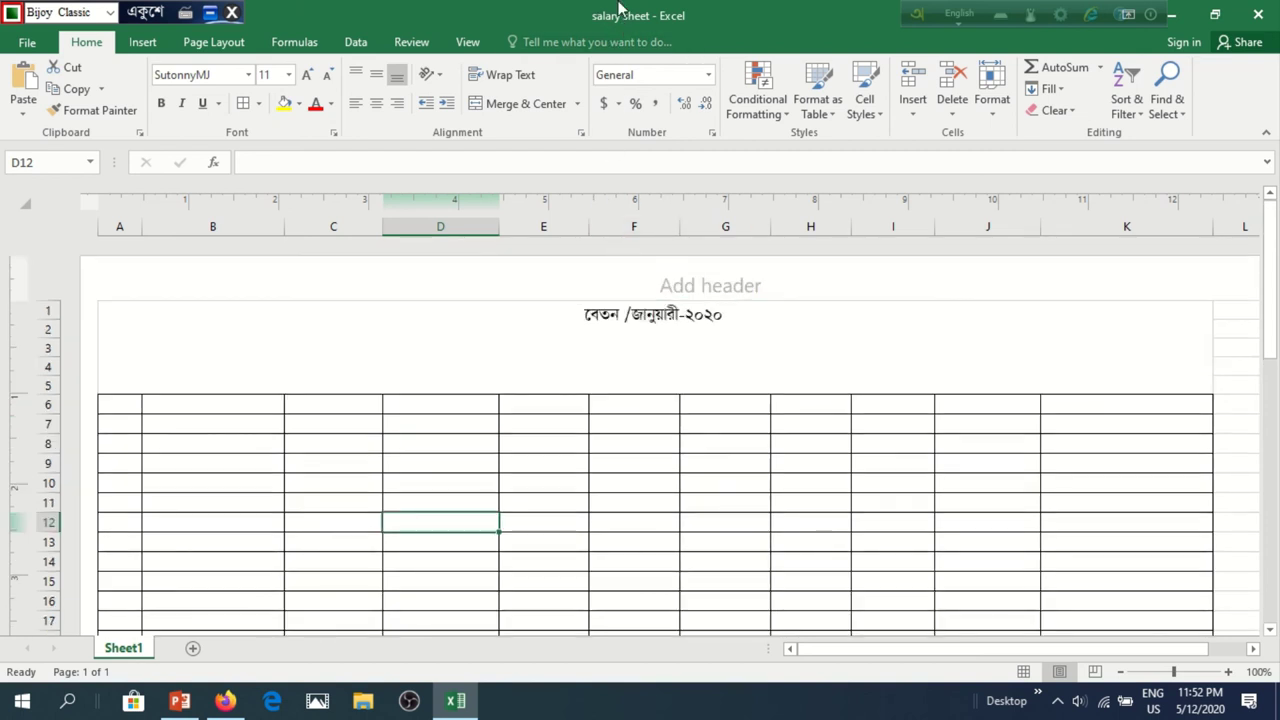
pyautogui.moveTo(620, 12)
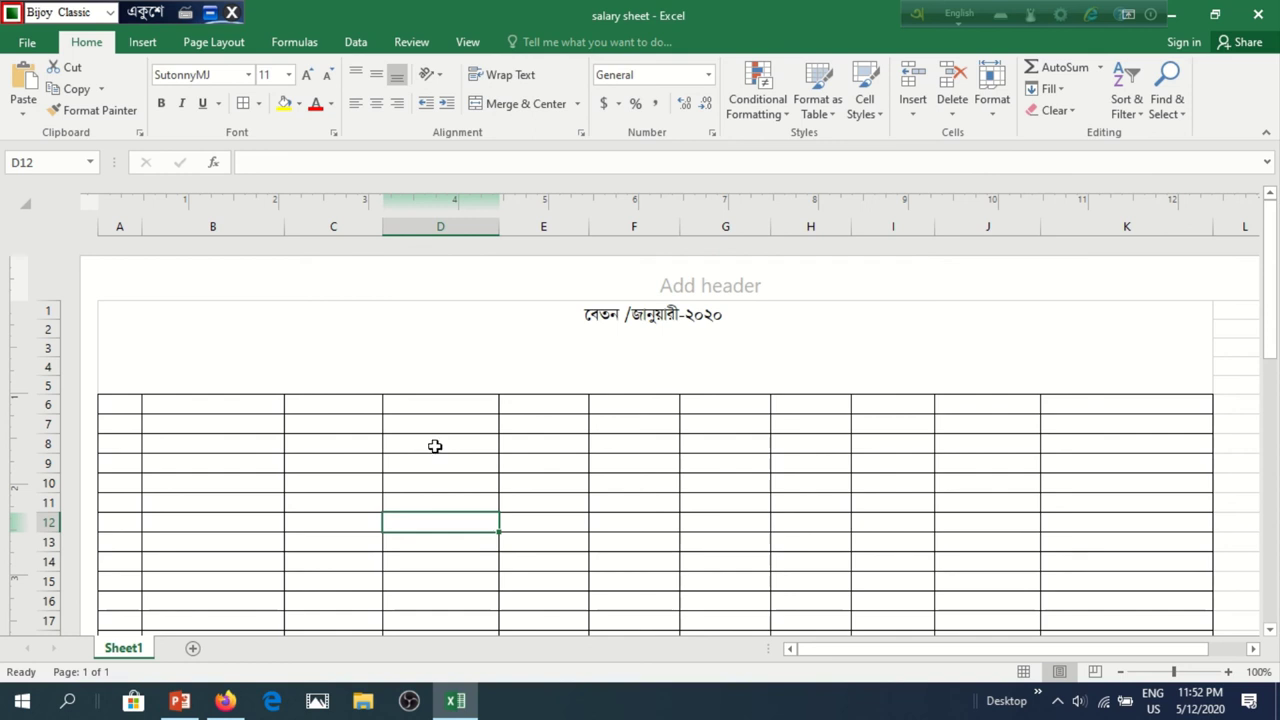
pyautogui.moveTo(672, 8)
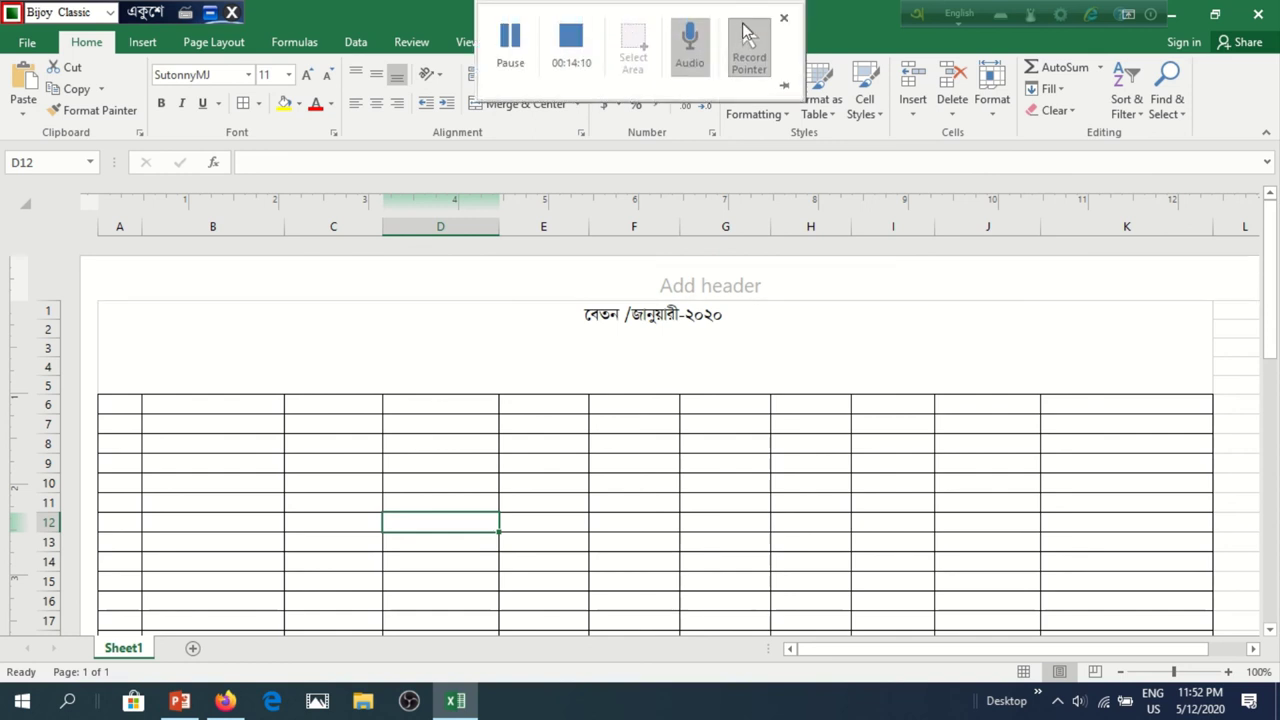